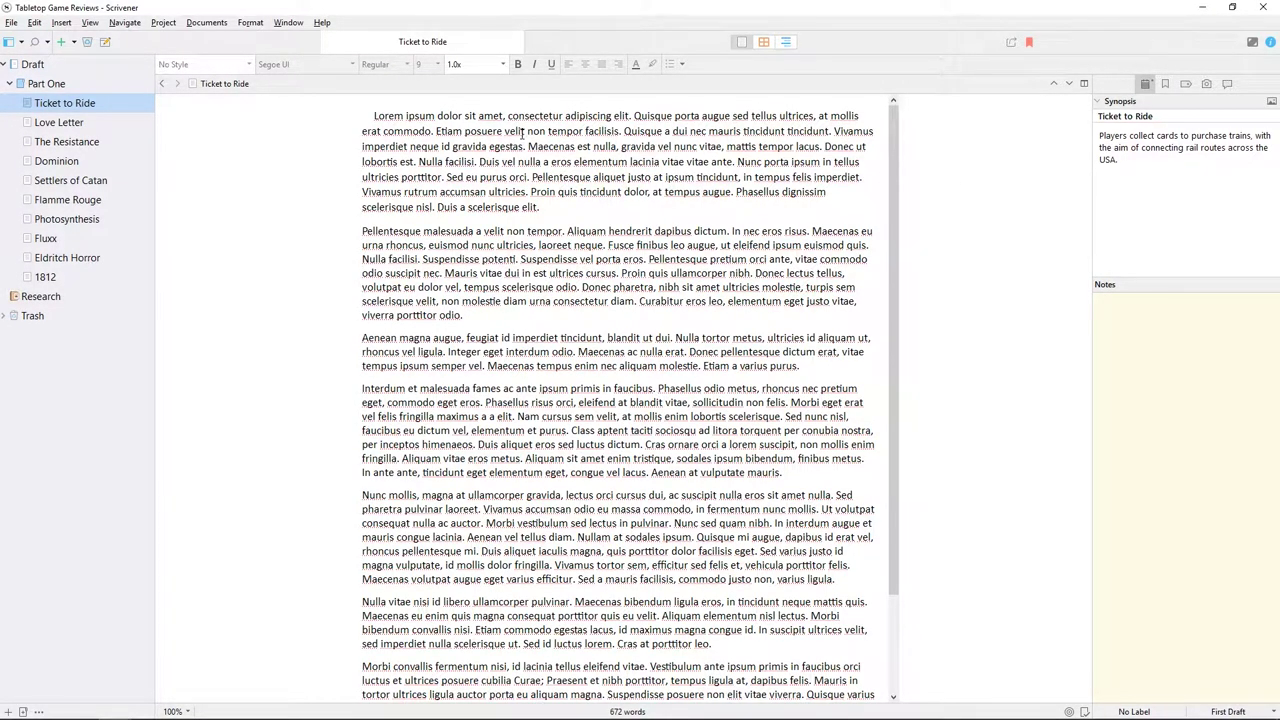
Bring up the Ticket to Ride document's context menu and dismiss it without changes
right_click(55, 105)
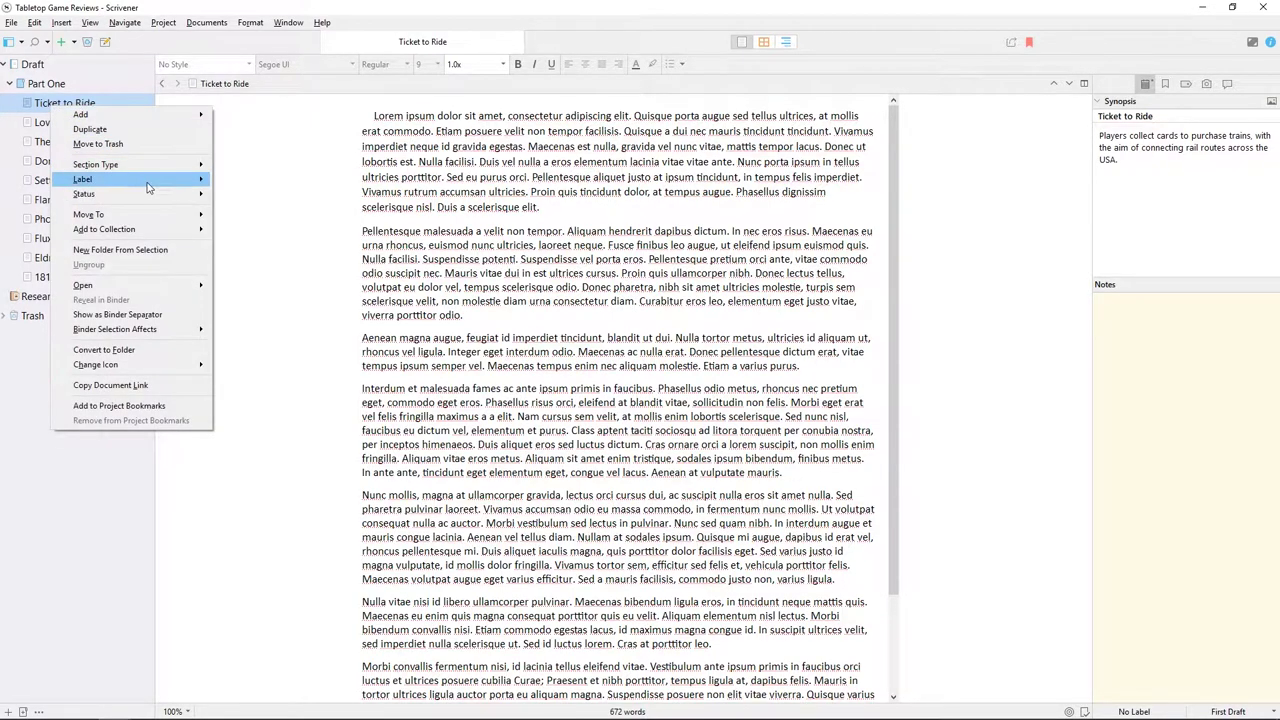
mouse_move(147, 199)
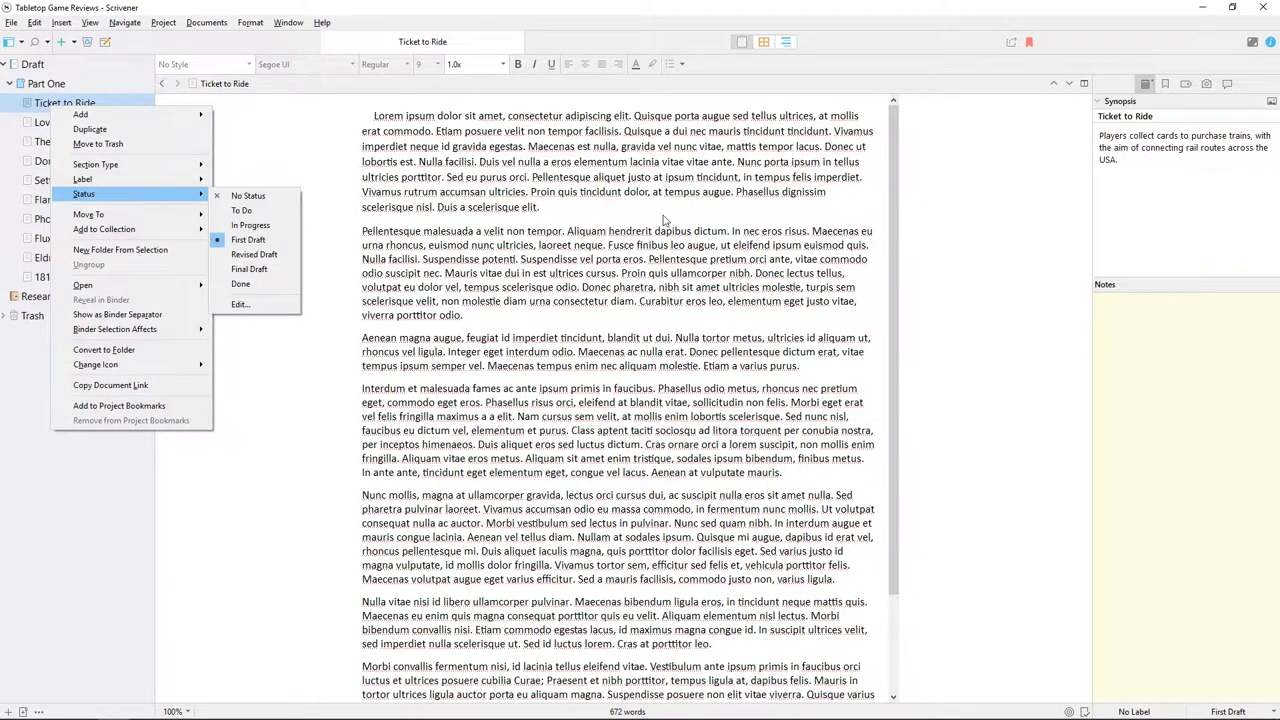
key("Escape")
key("Escape")
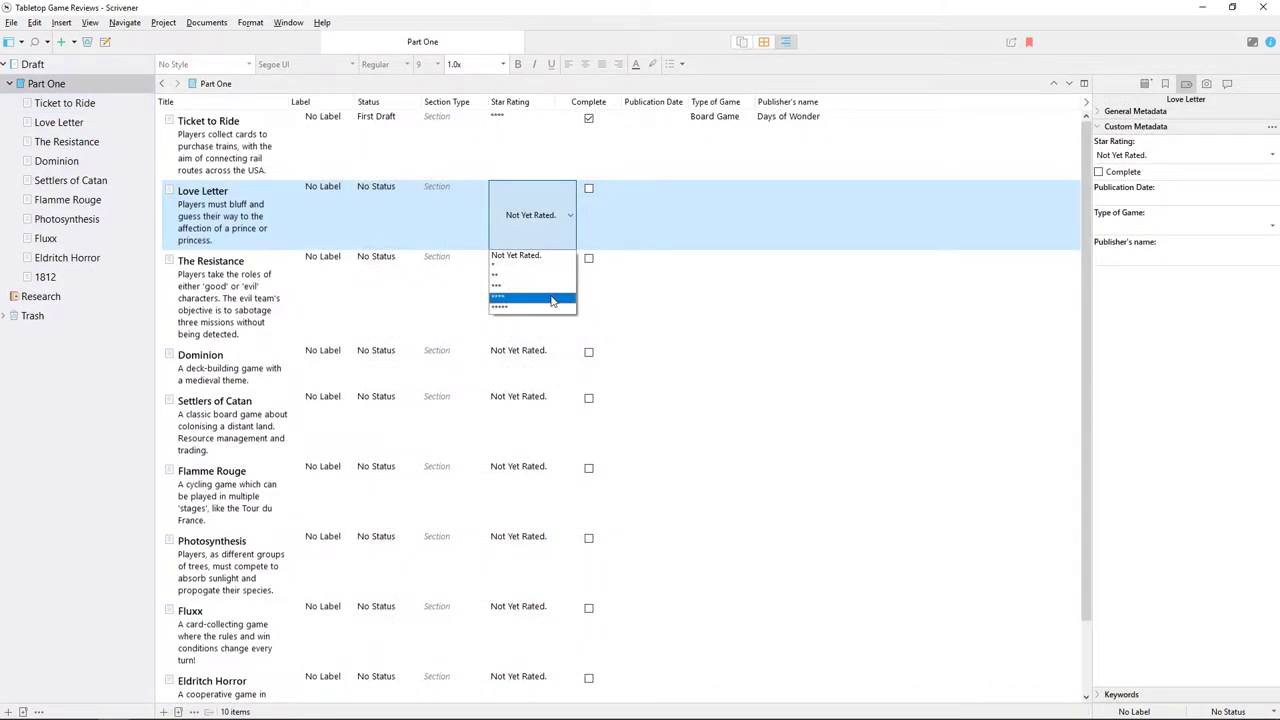
Rate Love Letter four stars, The Resistance three, Dominion five, and pick Settlers of Catan's rating
left_click(556, 295)
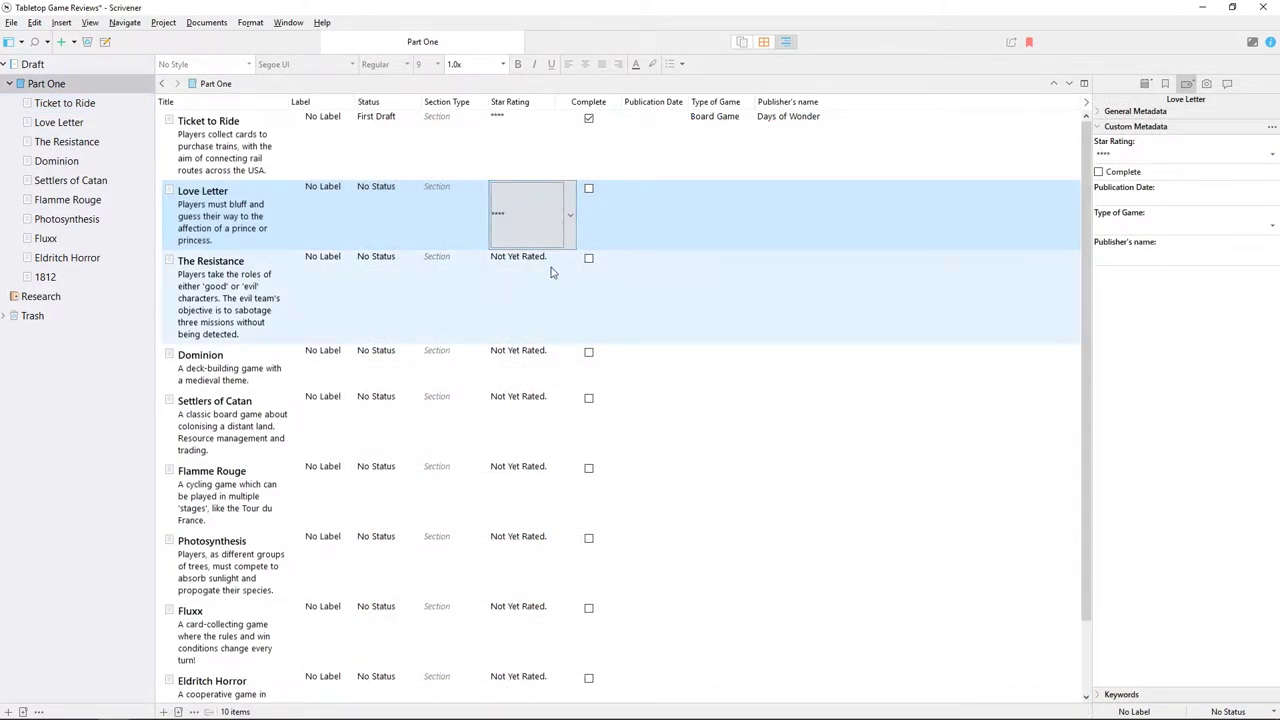
left_click(551, 272)
left_click(551, 272)
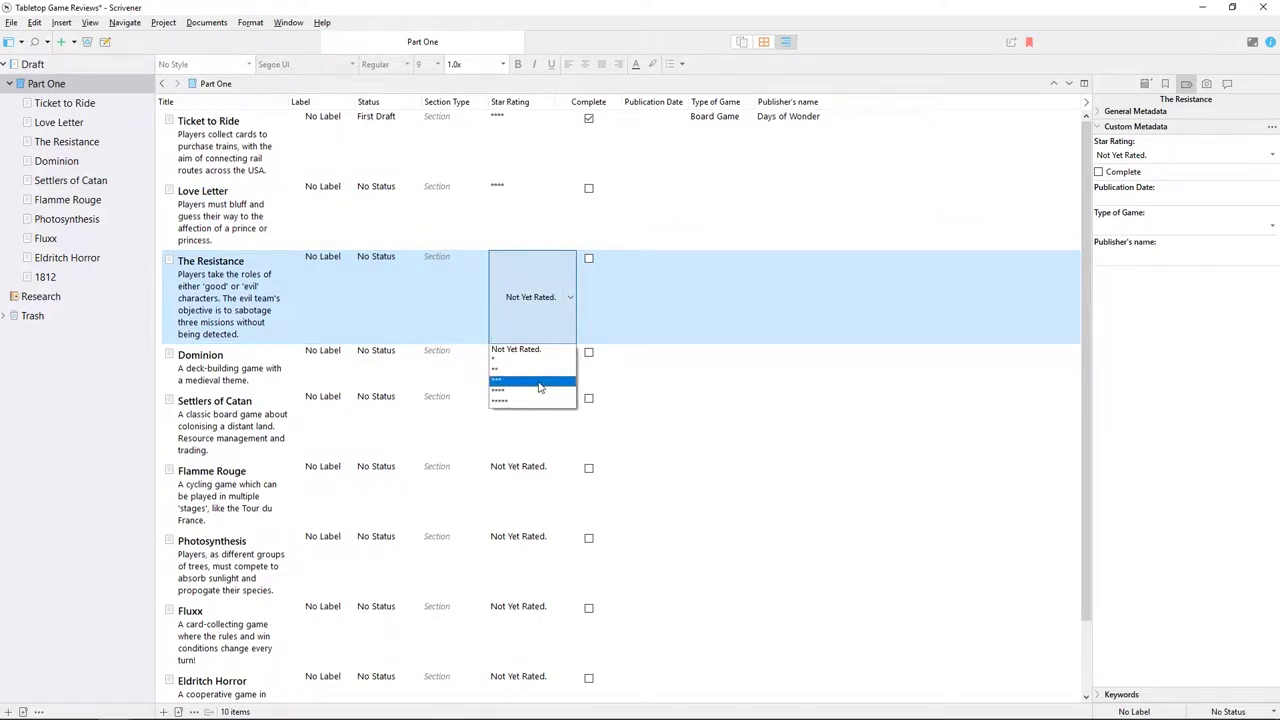
left_click(539, 386)
left_click(567, 362)
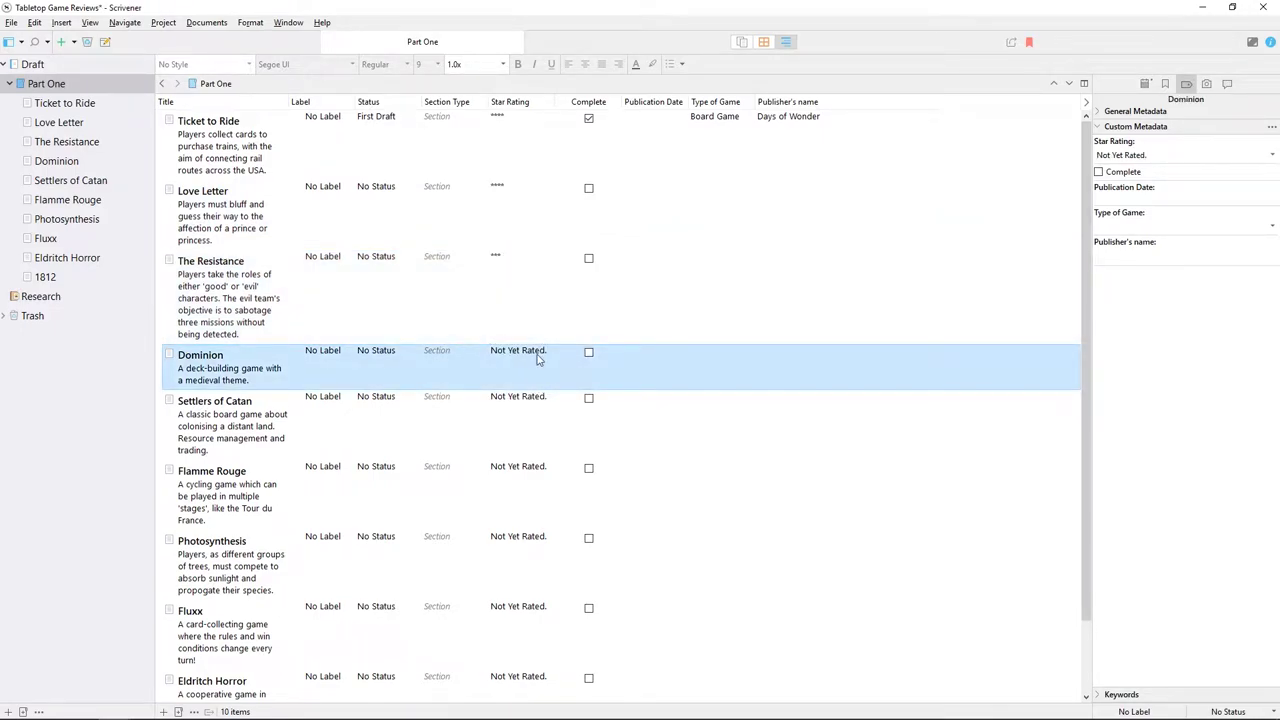
left_click(540, 358)
left_click(560, 366)
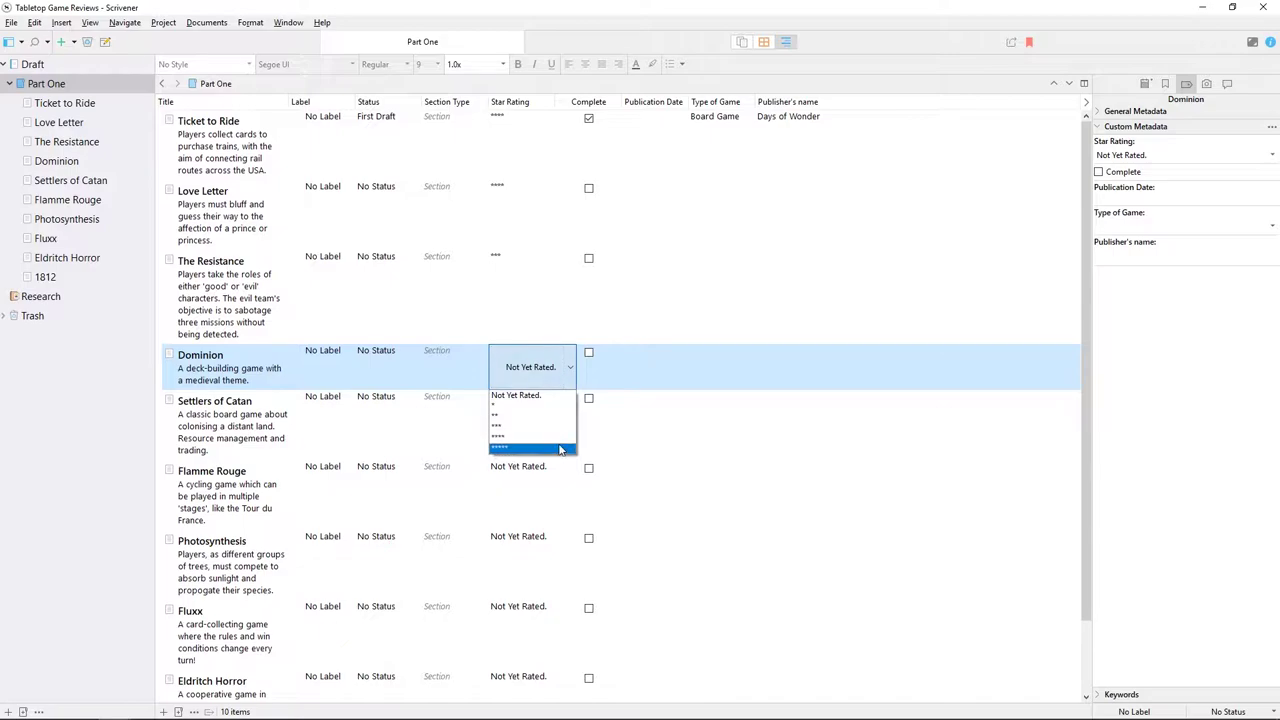
left_click(557, 447)
left_click(565, 428)
left_click(570, 430)
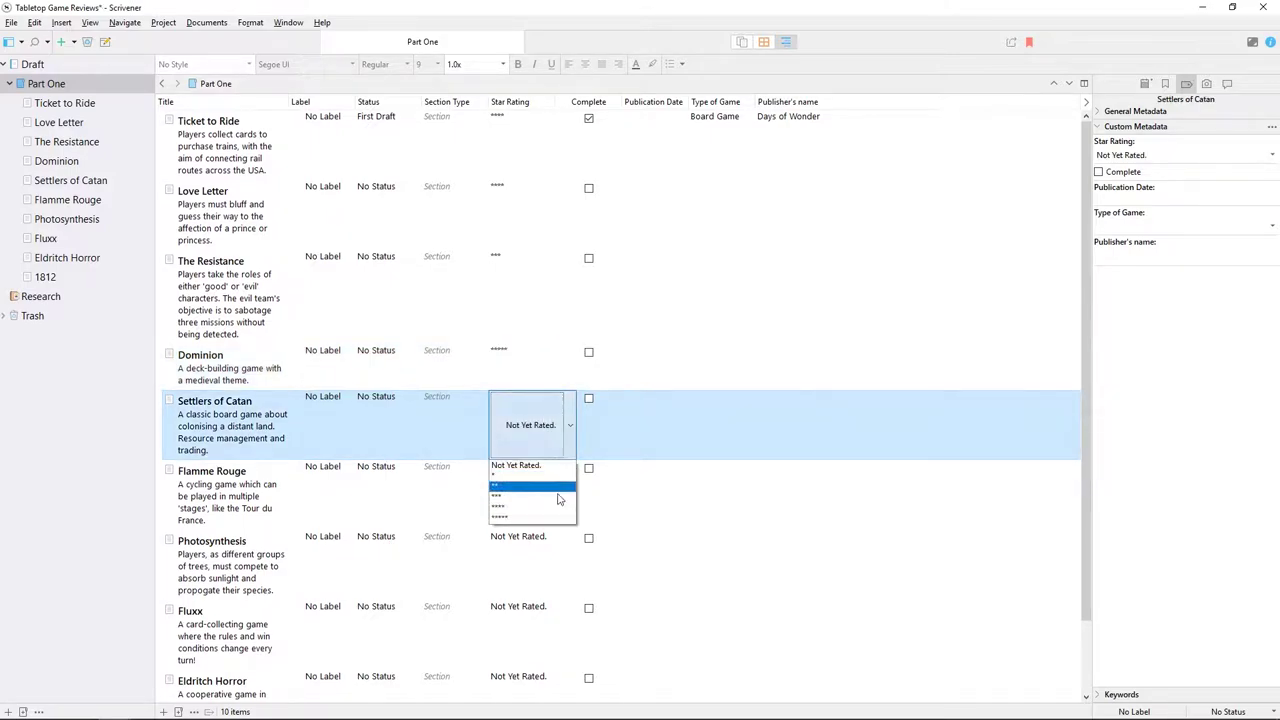
left_click(558, 520)
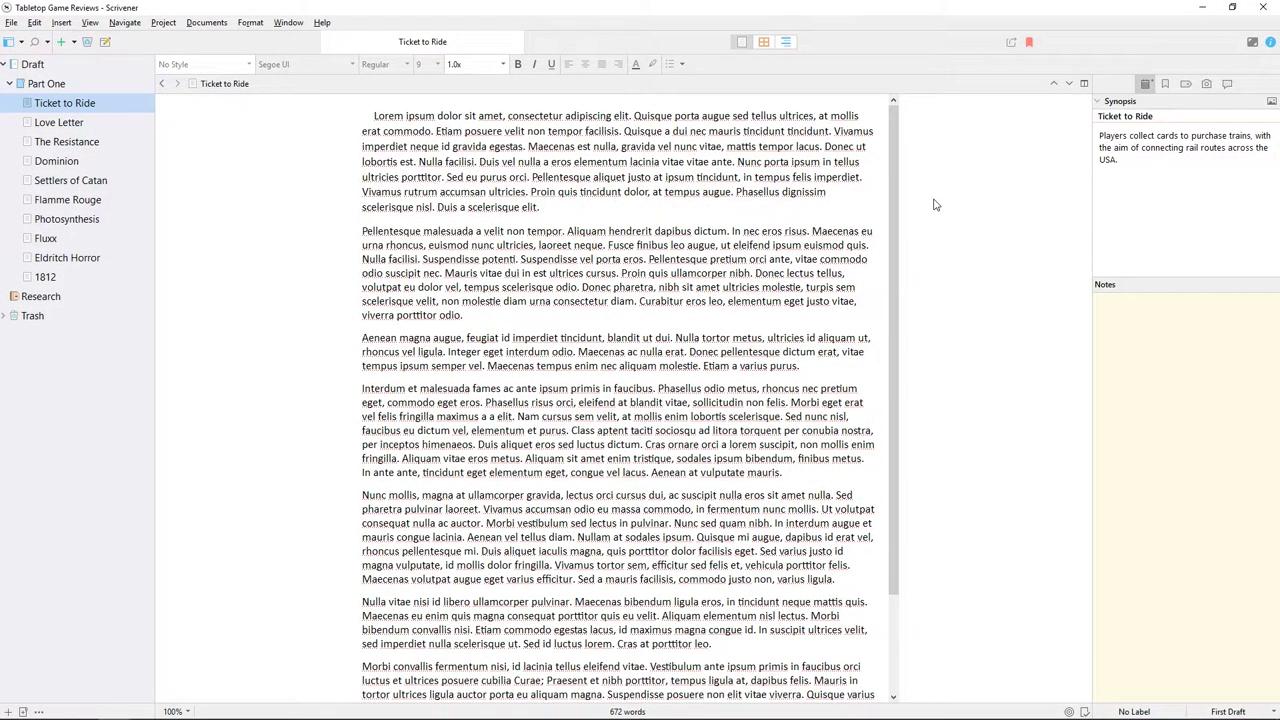
Open Project Settings at the Custom Metadata section
left_click(163, 23)
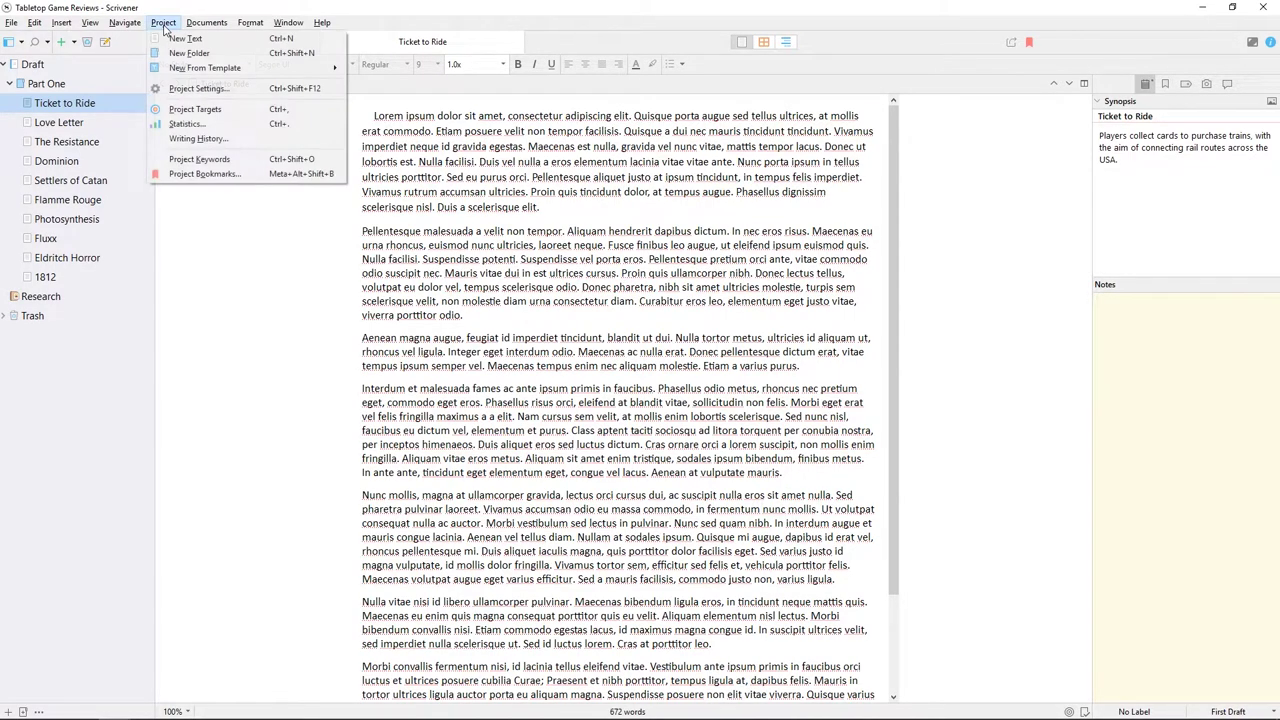
left_click(209, 90)
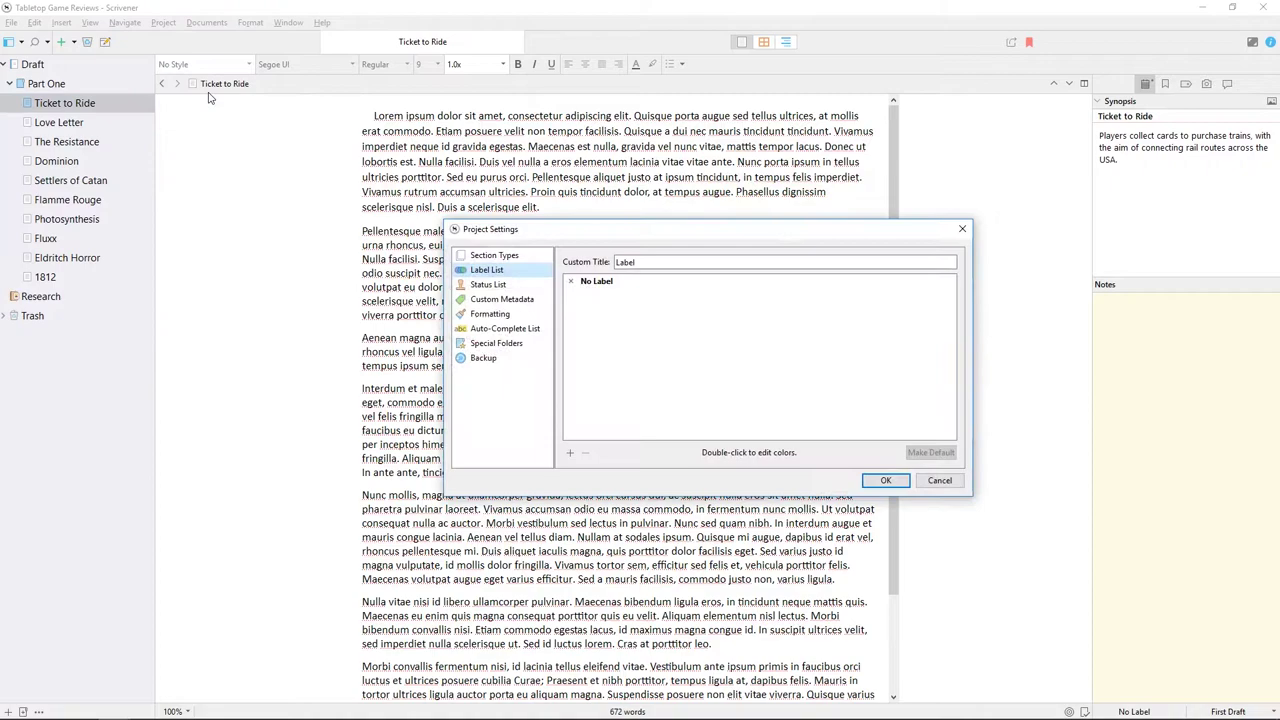
left_click(525, 302)
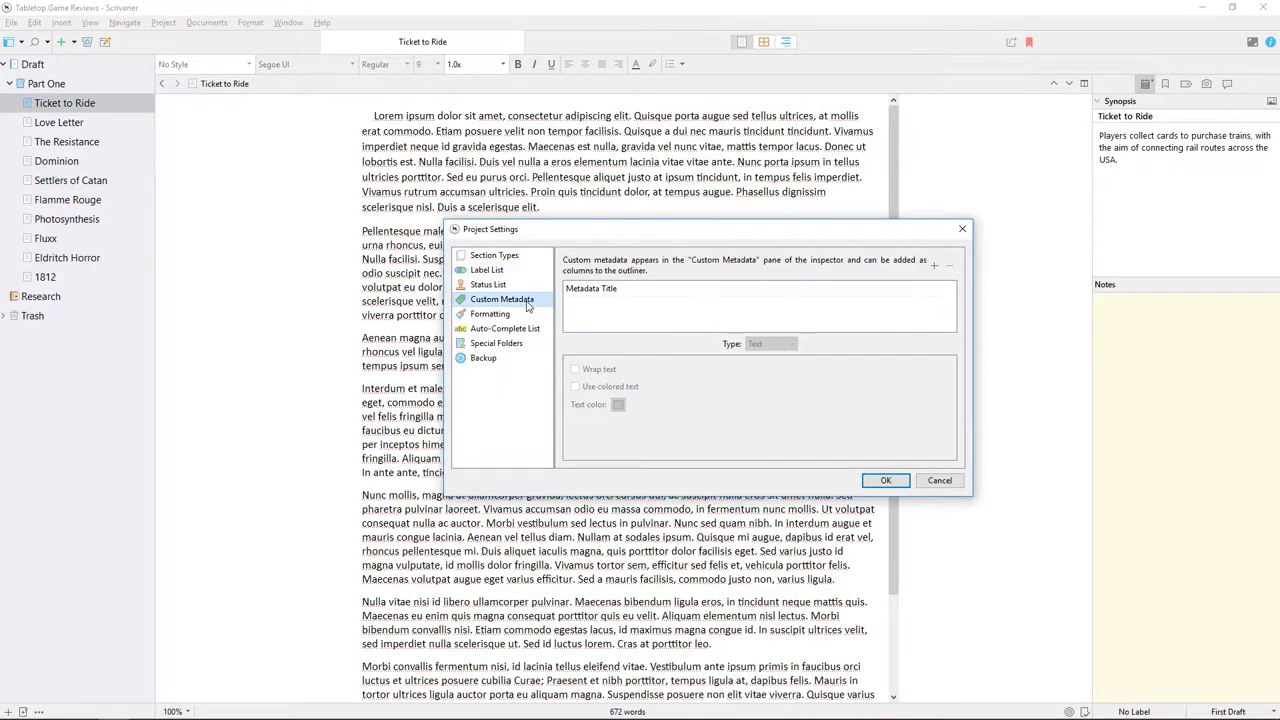
Add a List-type custom metadata field named Star Rating and begin its first list item
left_click(934, 267)
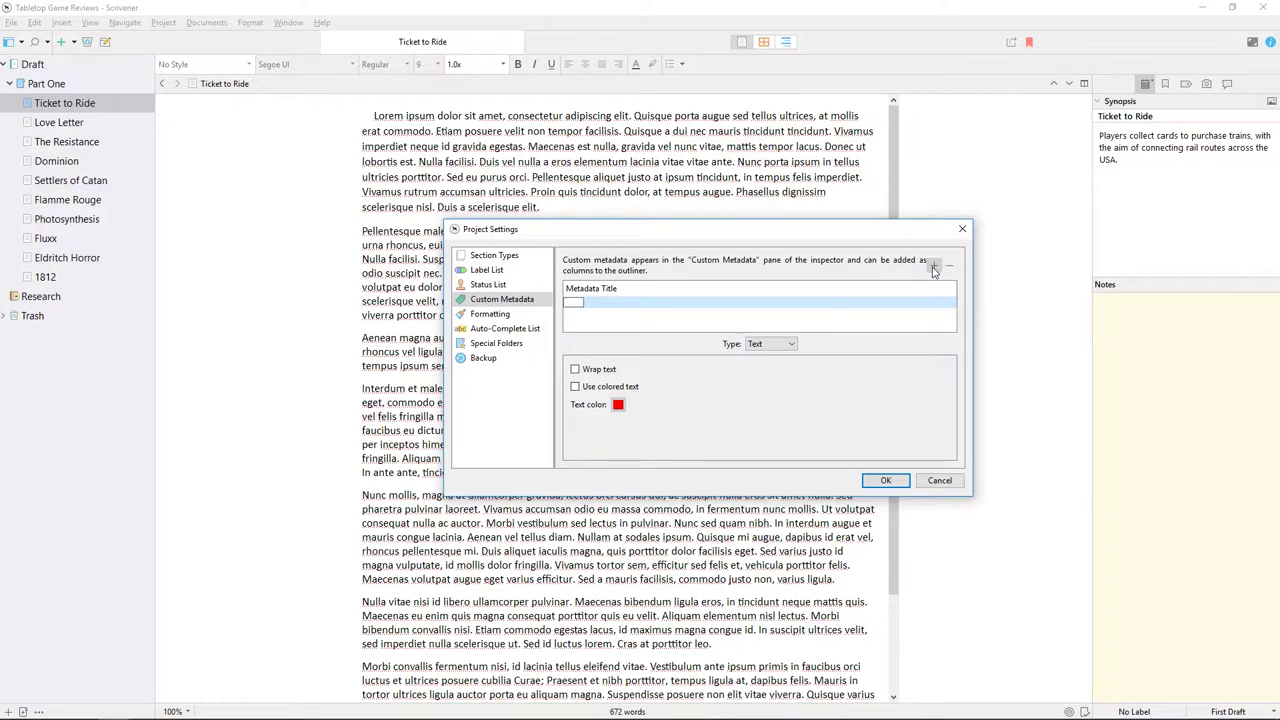
left_click(789, 346)
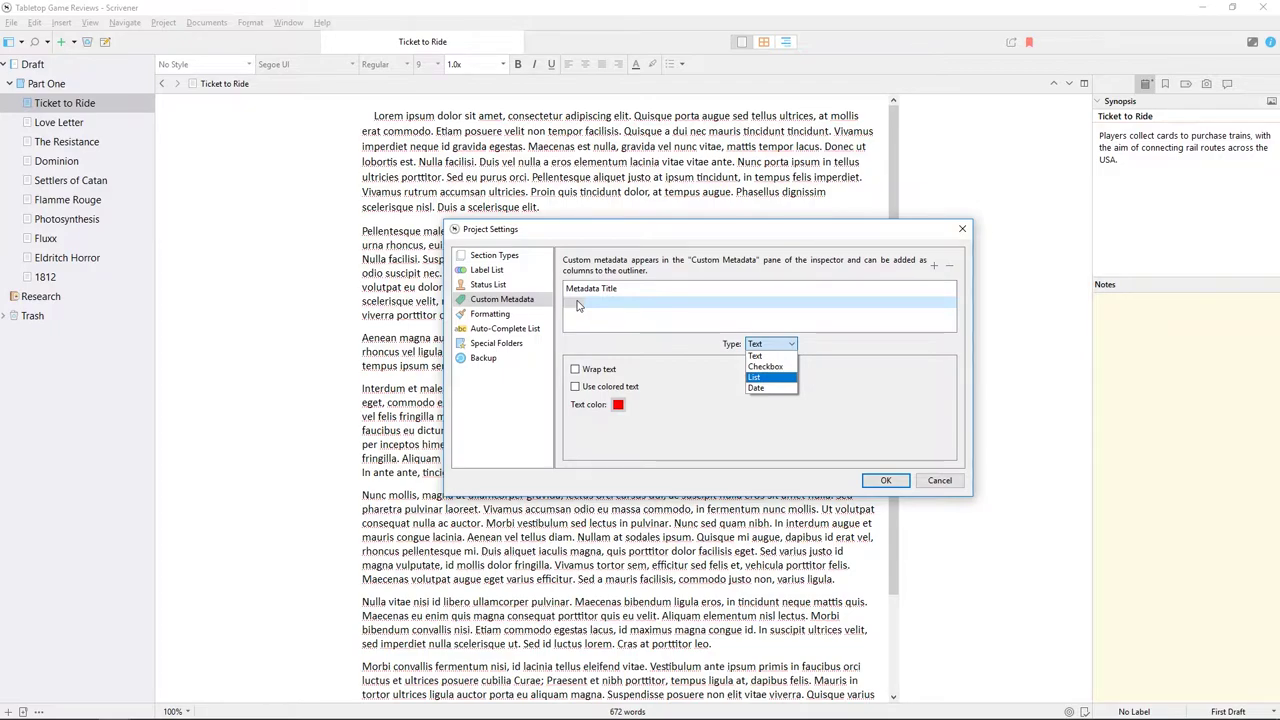
left_click(779, 382)
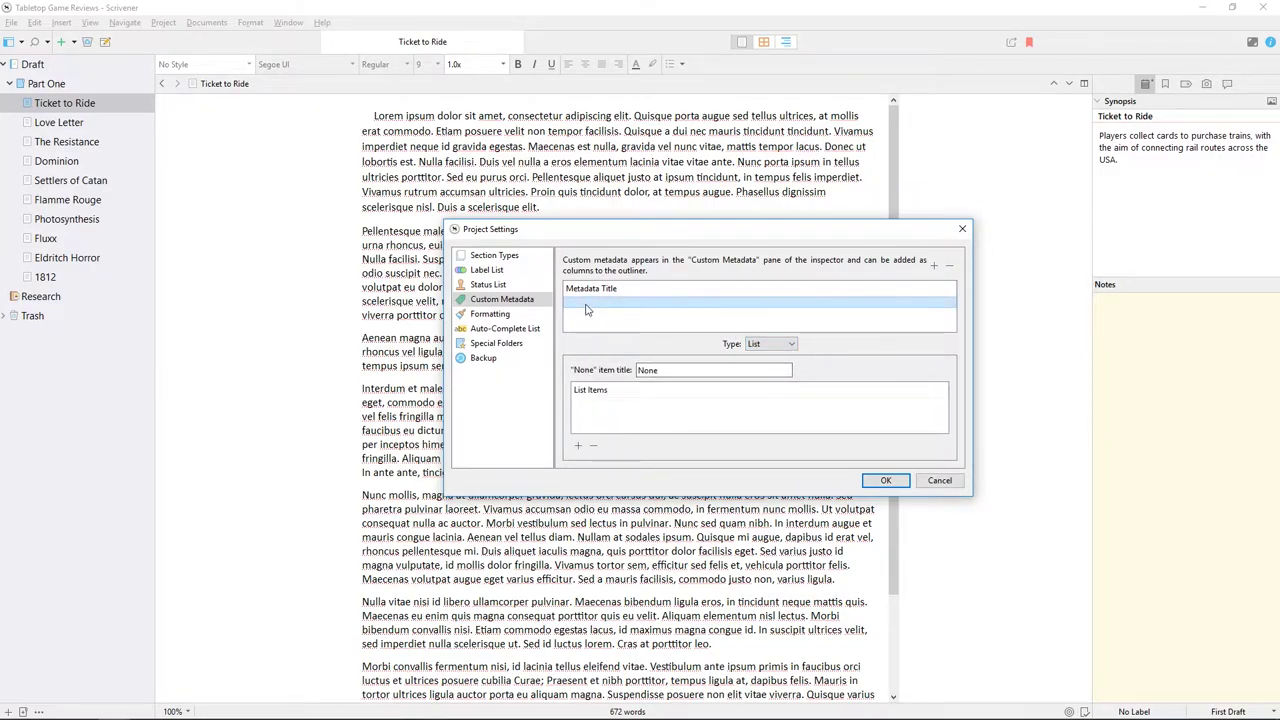
left_click(590, 305)
type("Star Rating")
key("Return")
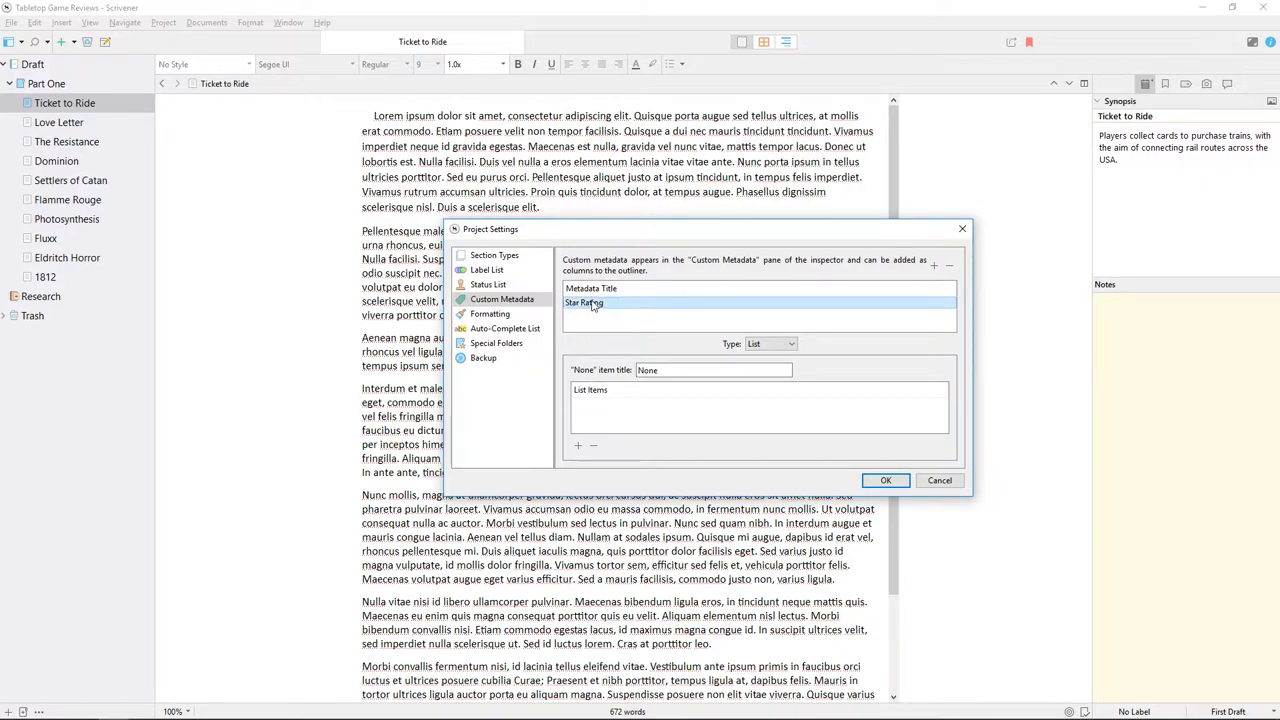
left_click(578, 446)
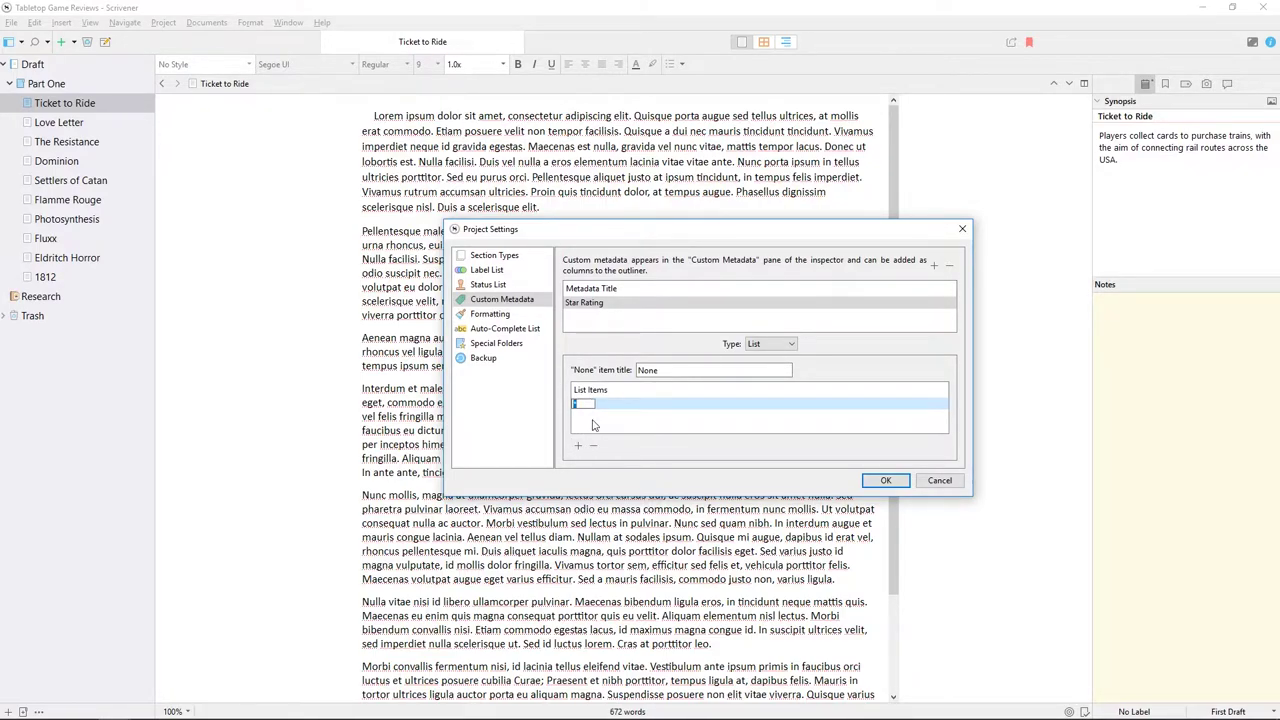
Add list items *, **, ***, **** and ***** to Star Rating
type("*")
key("Return")
left_click(577, 445)
type("**")
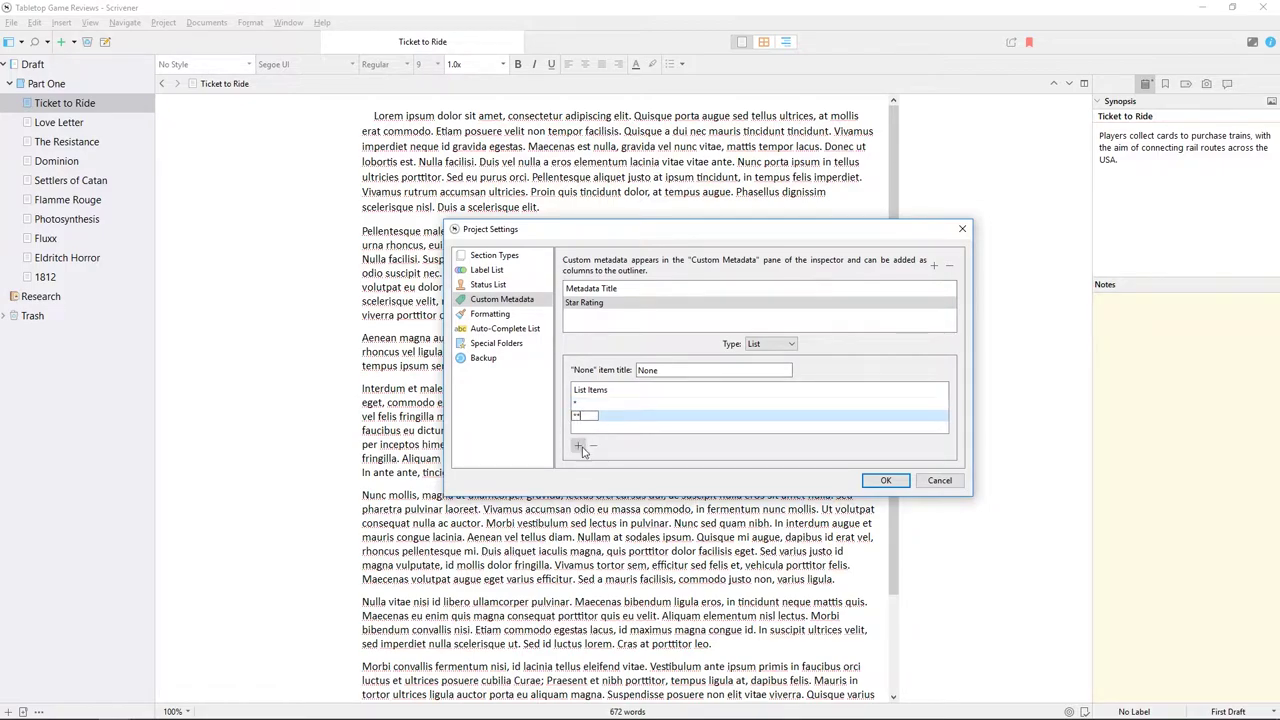
key("Return")
left_click(577, 445)
type("***")
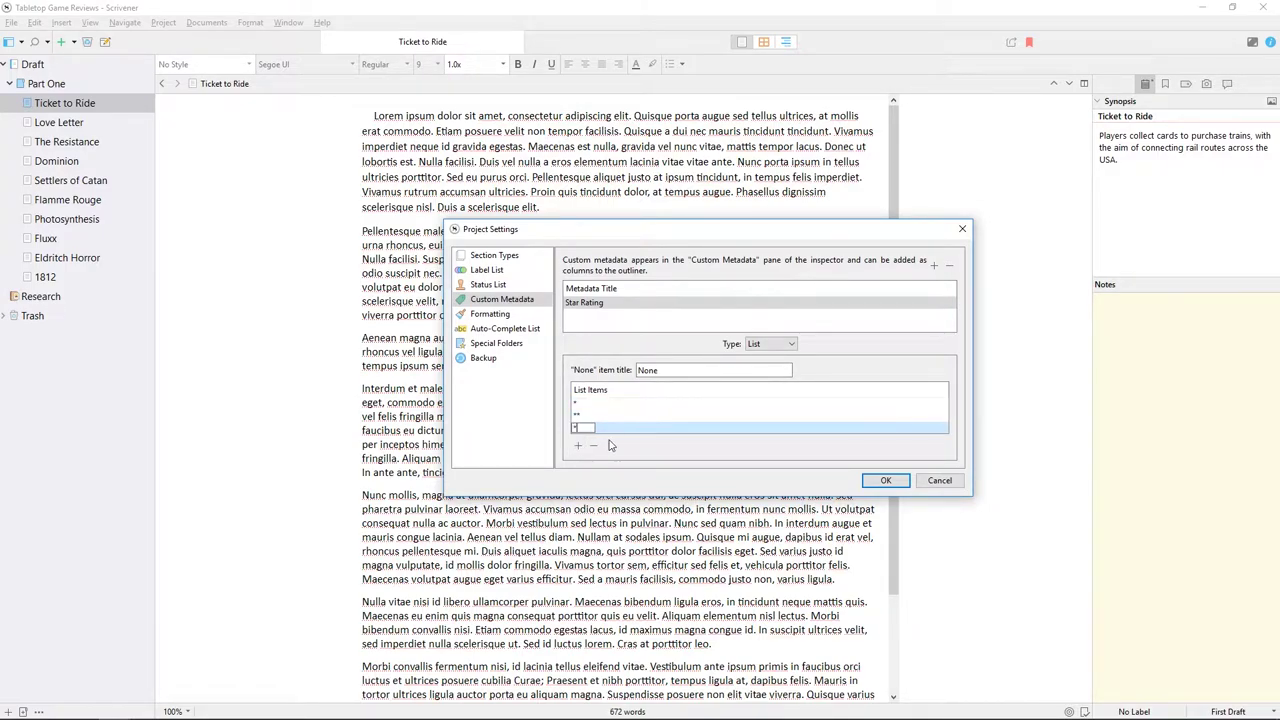
key("Return")
left_click(577, 445)
type("****")
key("Return")
left_click(577, 445)
type("*****")
left_click(662, 418)
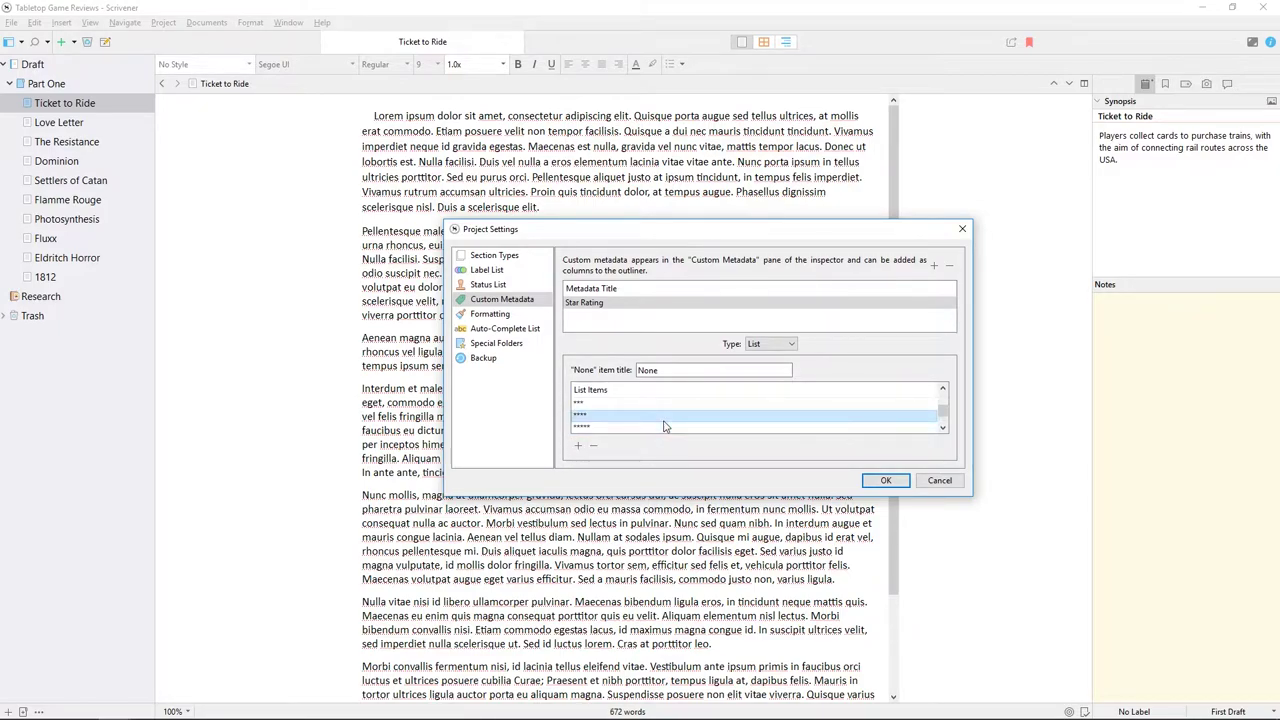
Rename the None list item to 'Not Yet Rated'
scroll(682, 426, "up", 1)
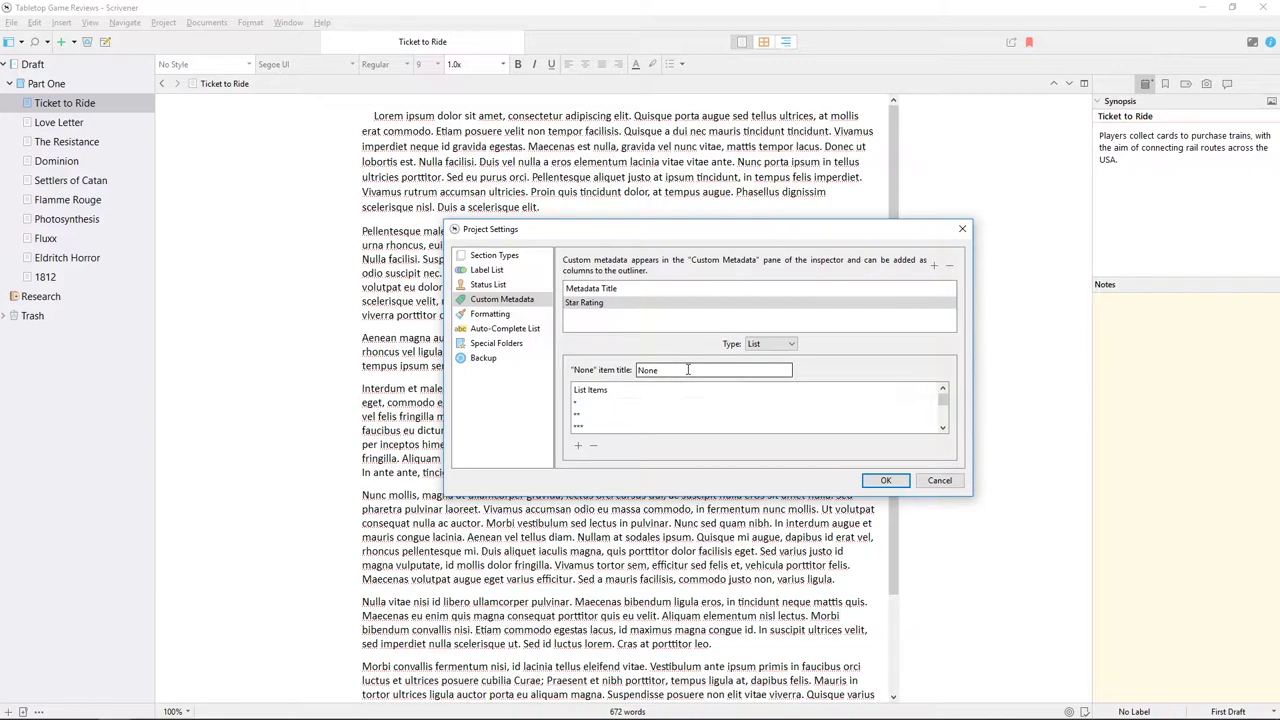
double_click(647, 370)
type("Not Ye")
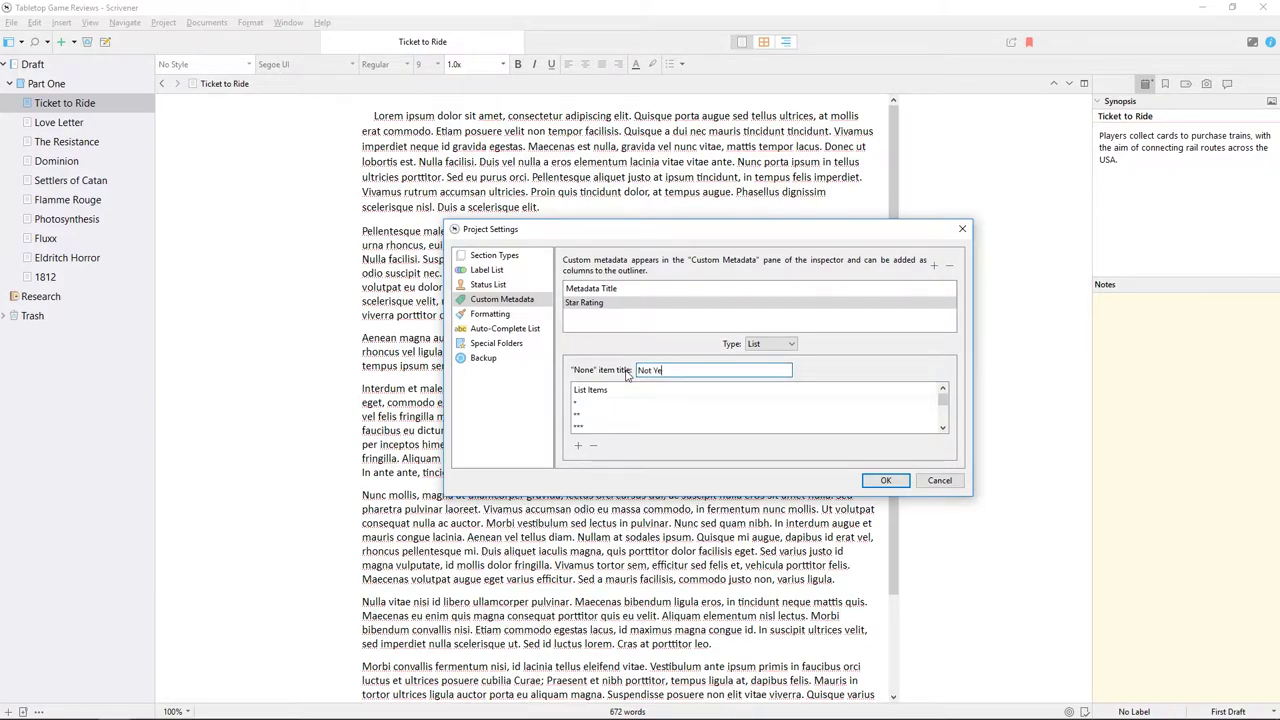
type("t Rated")
Add a Checkbox metadata field named Complete, then add another new field
left_click(933, 268)
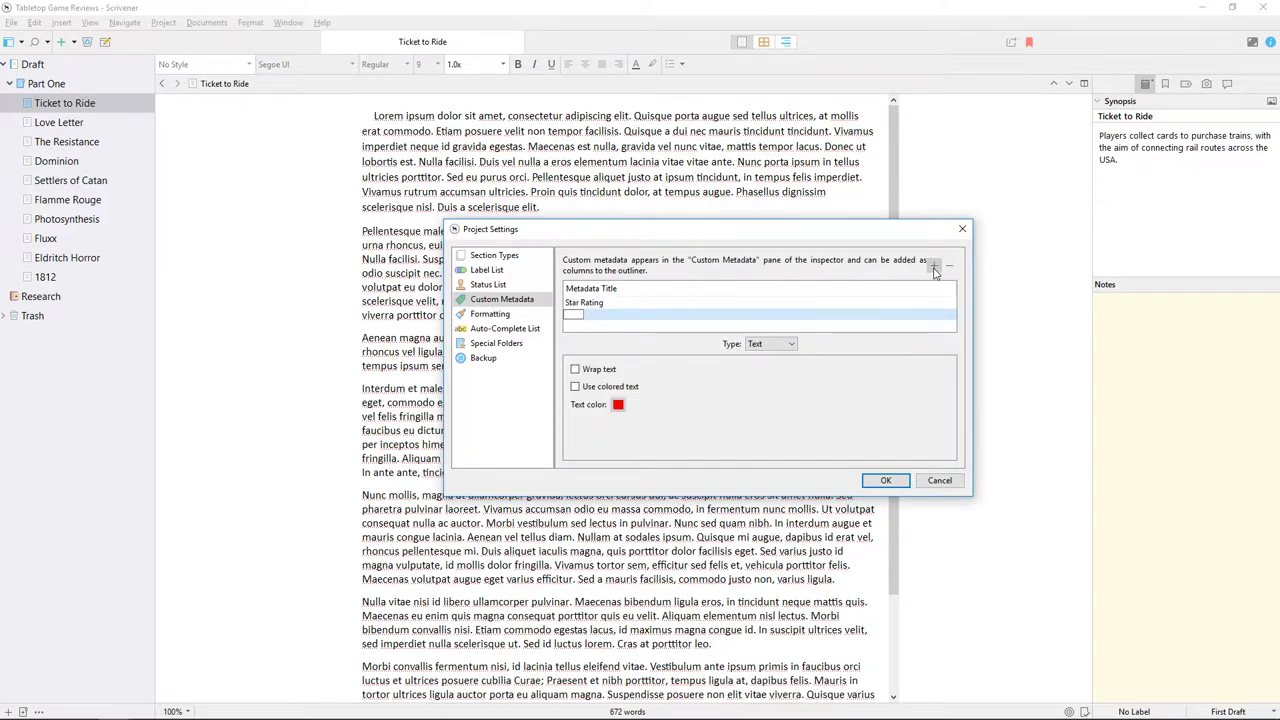
left_click(786, 345)
left_click(765, 366)
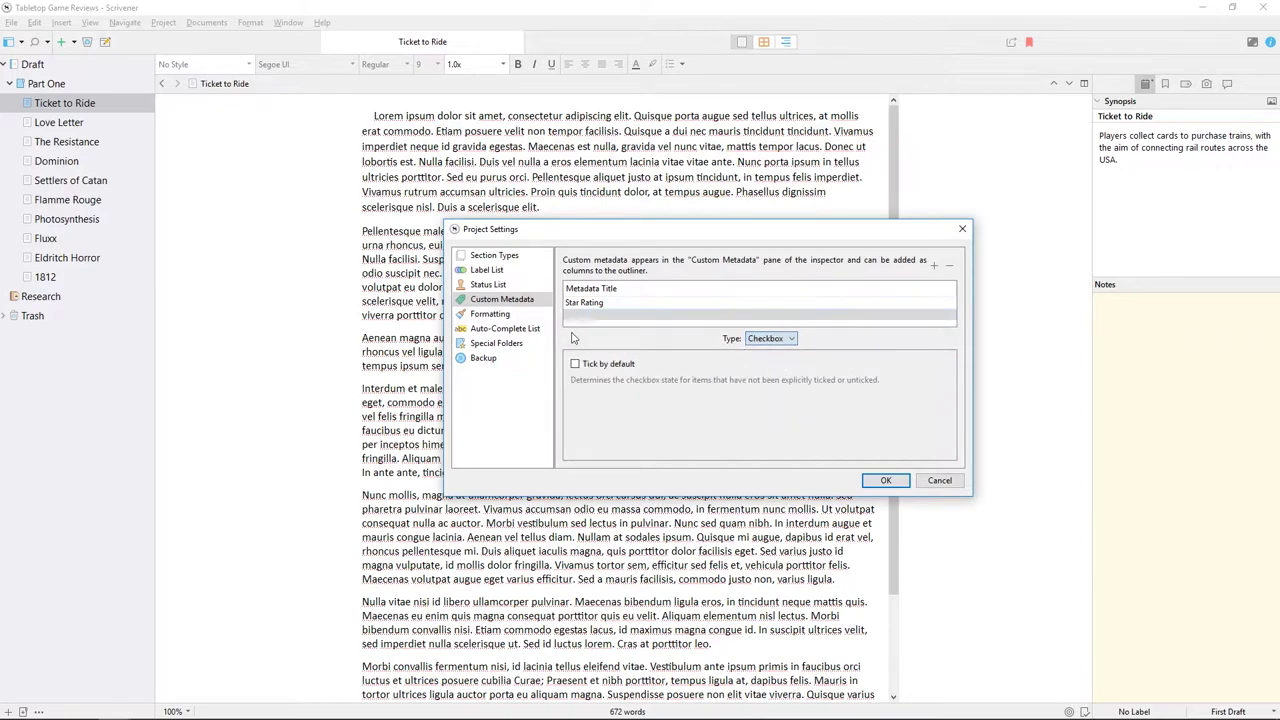
type("Complete")
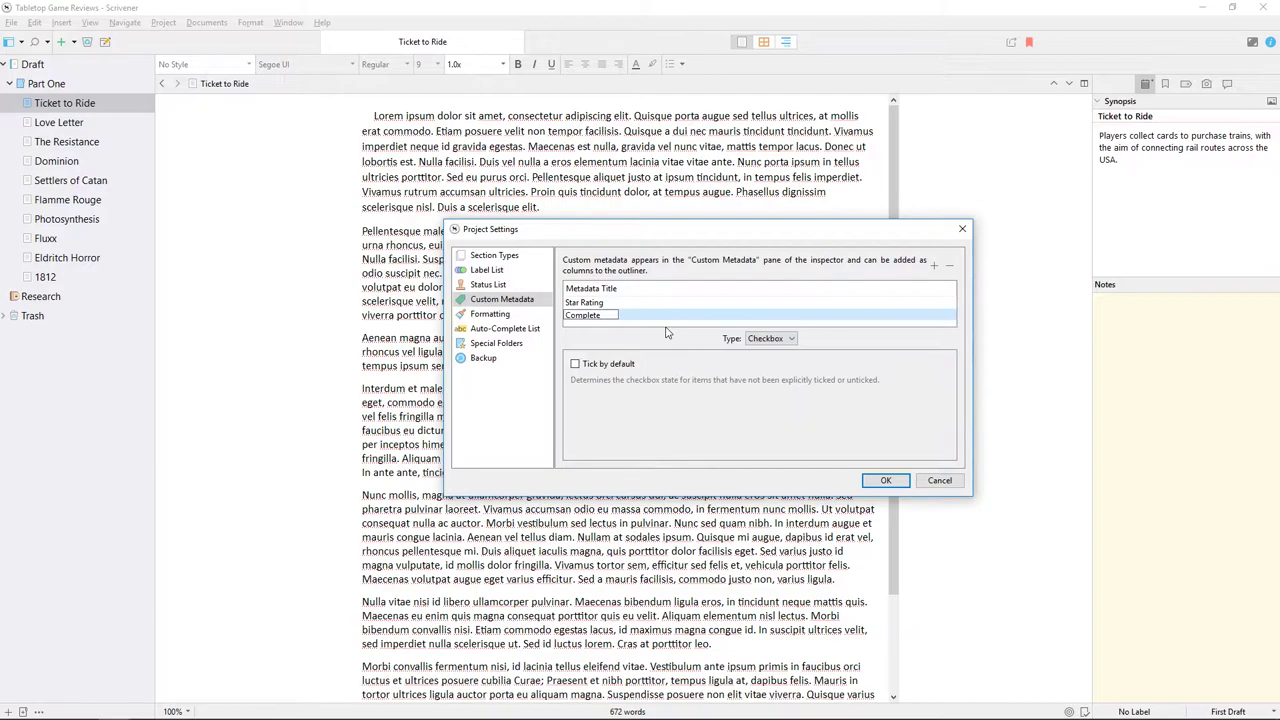
key("Return")
left_click(935, 267)
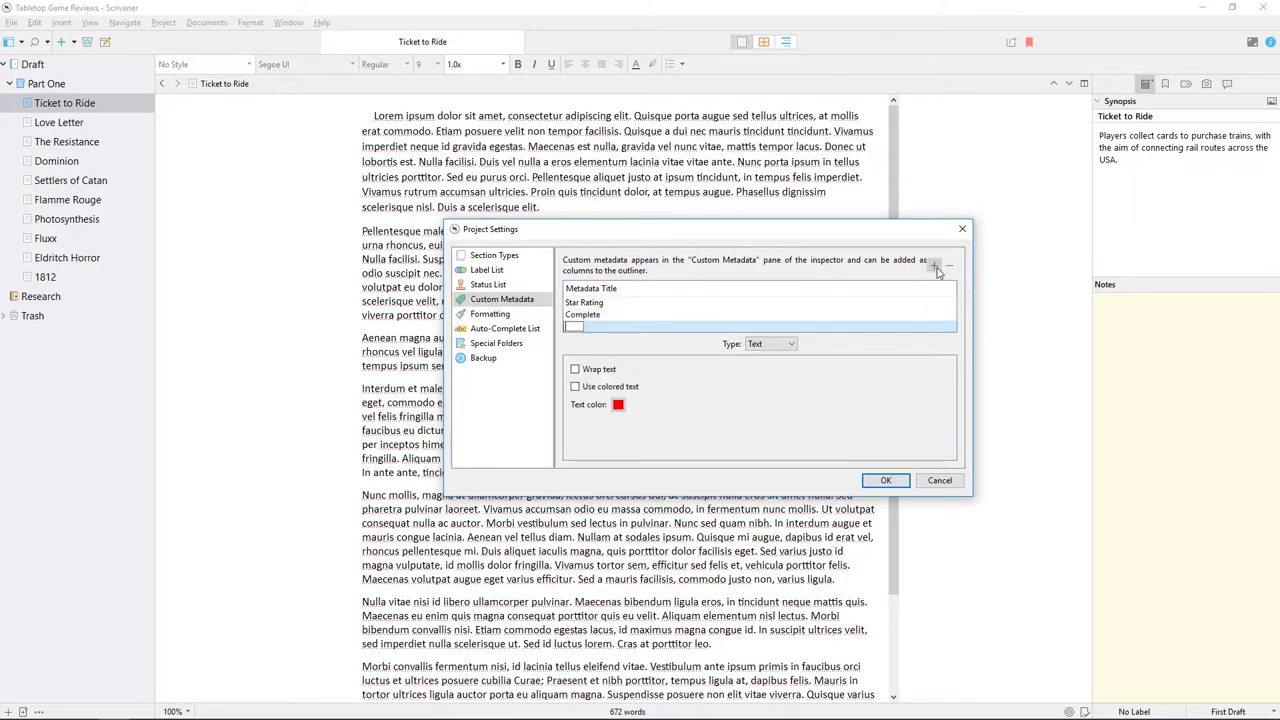
left_click(770, 344)
Make the new field a Date field named Publication Date, keeping the short date format
left_click(770, 386)
double_click(590, 324)
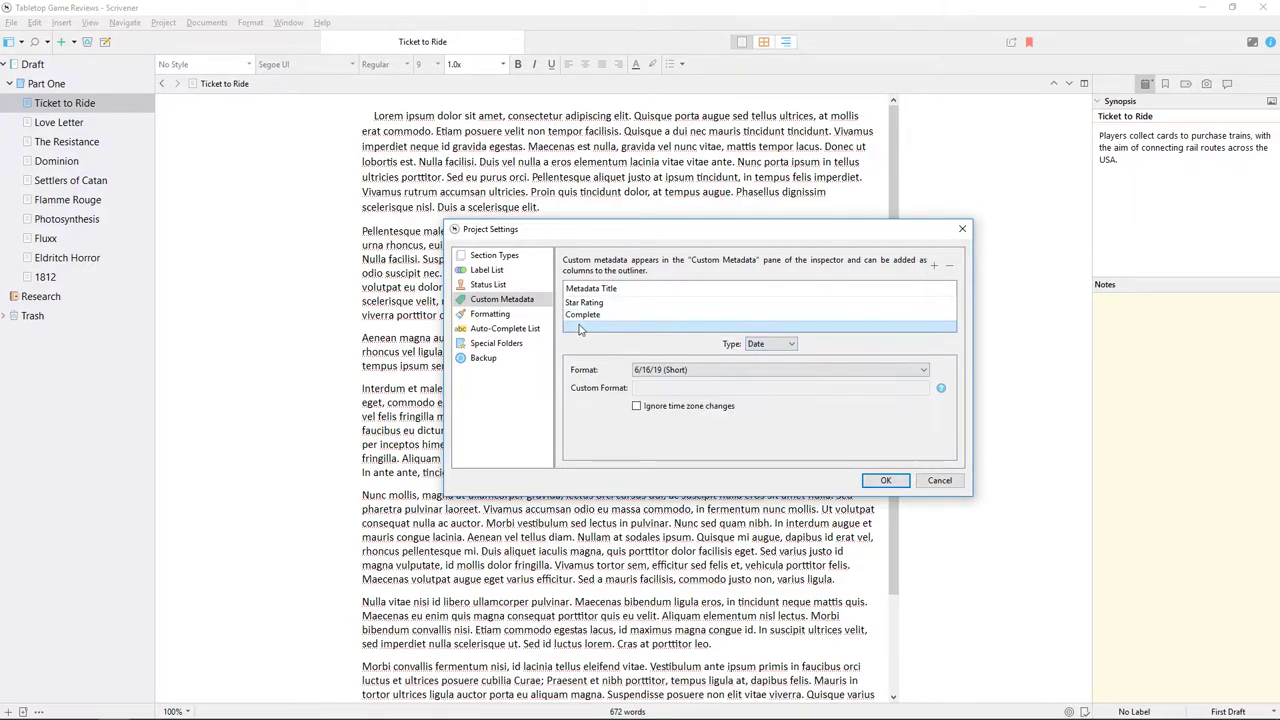
type("Publication Date")
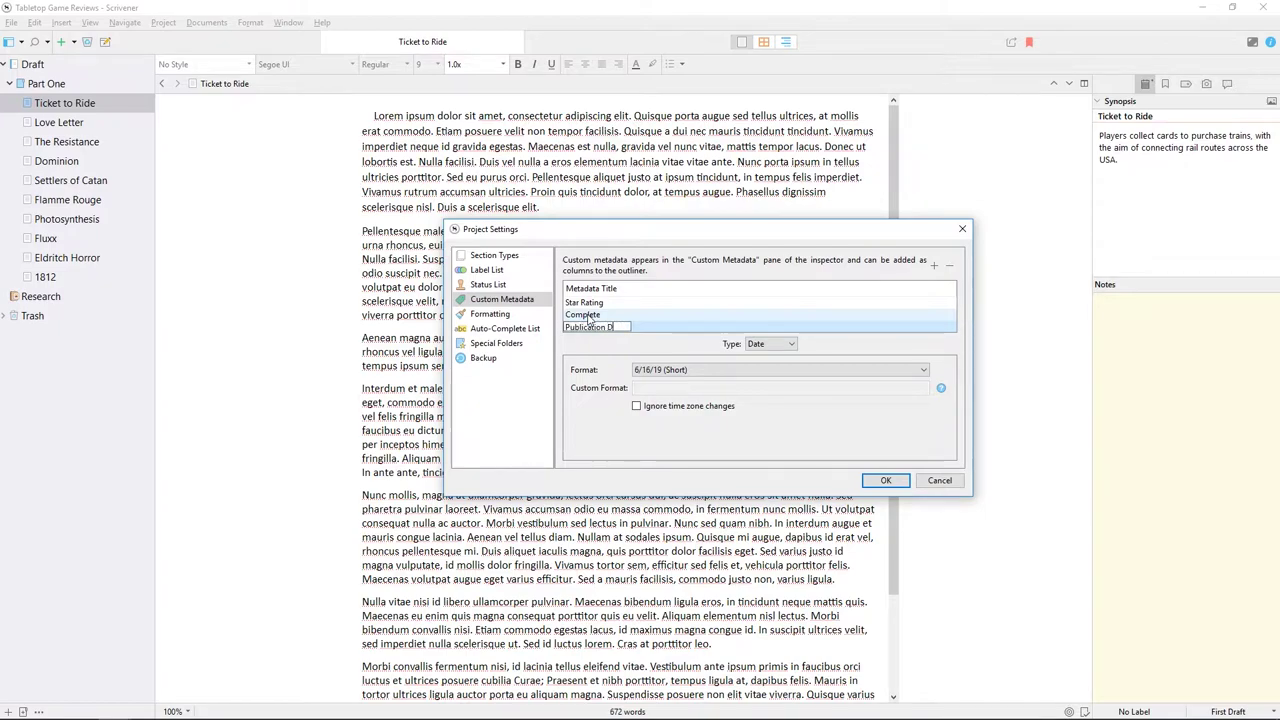
key("Return")
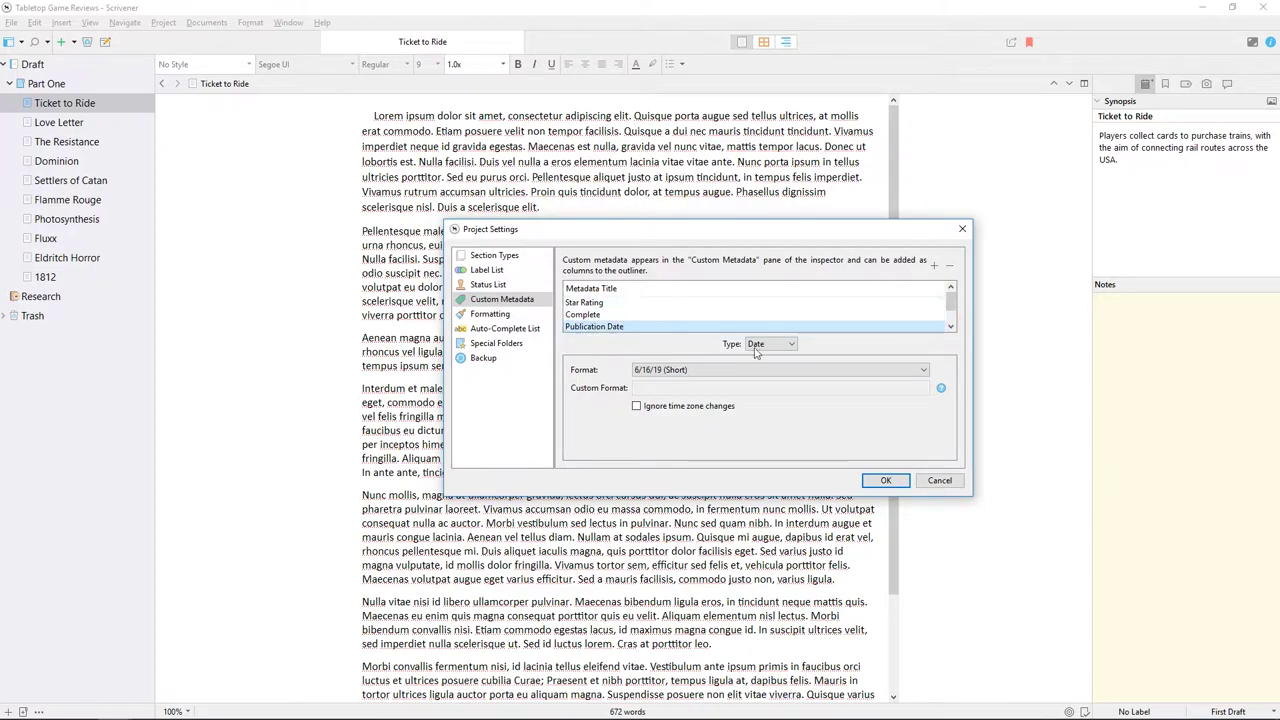
left_click(821, 370)
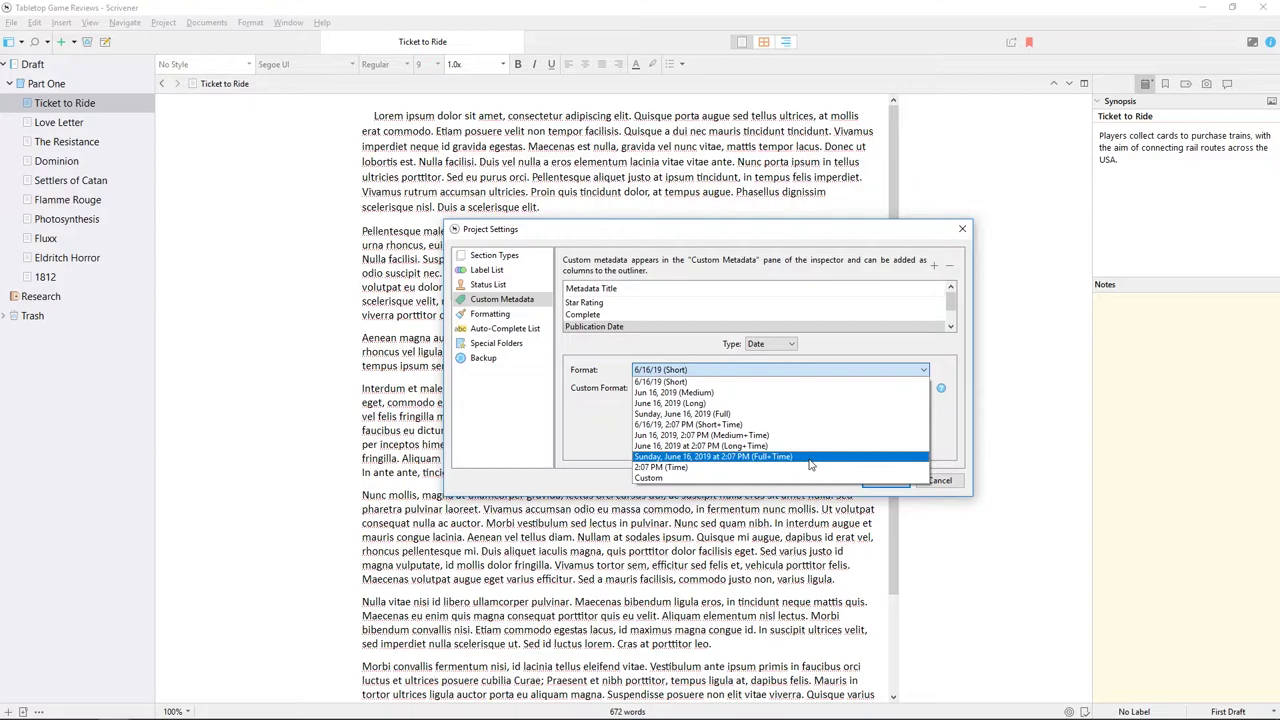
left_click(834, 349)
Add a List field named Type of Game with items Board Game and Cards
left_click(932, 265)
type("Type of Game")
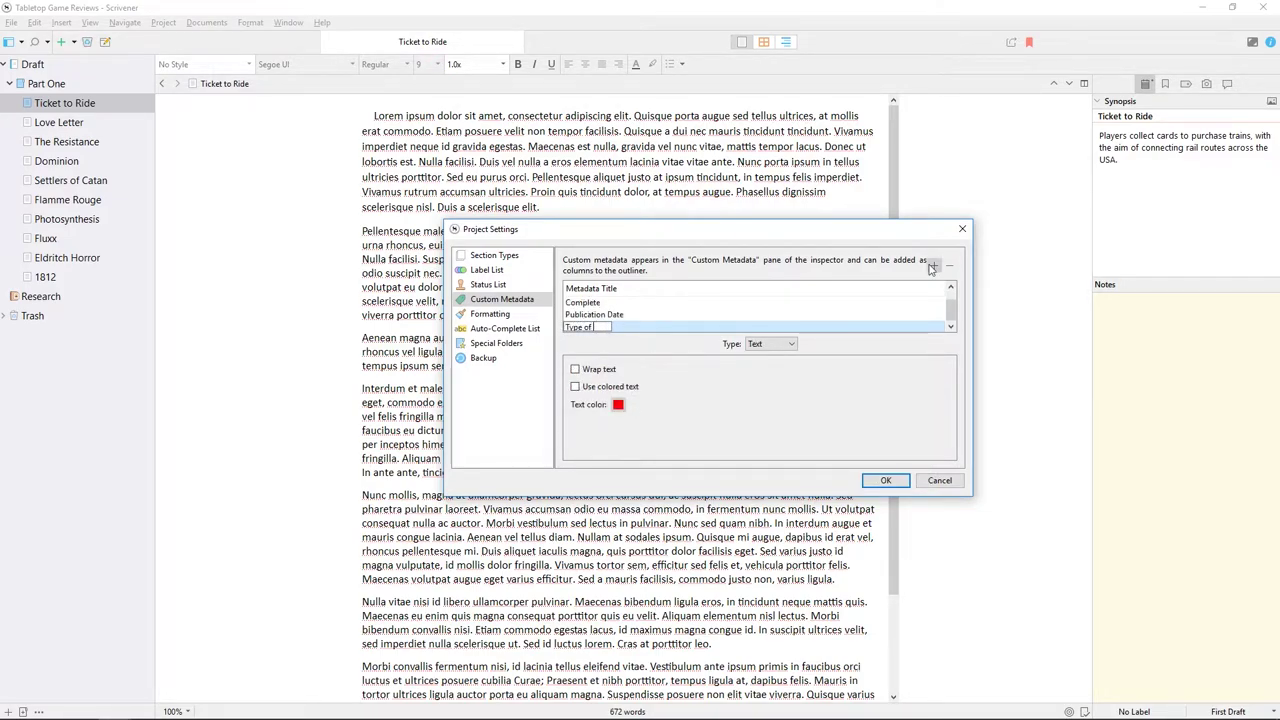
left_click(770, 343)
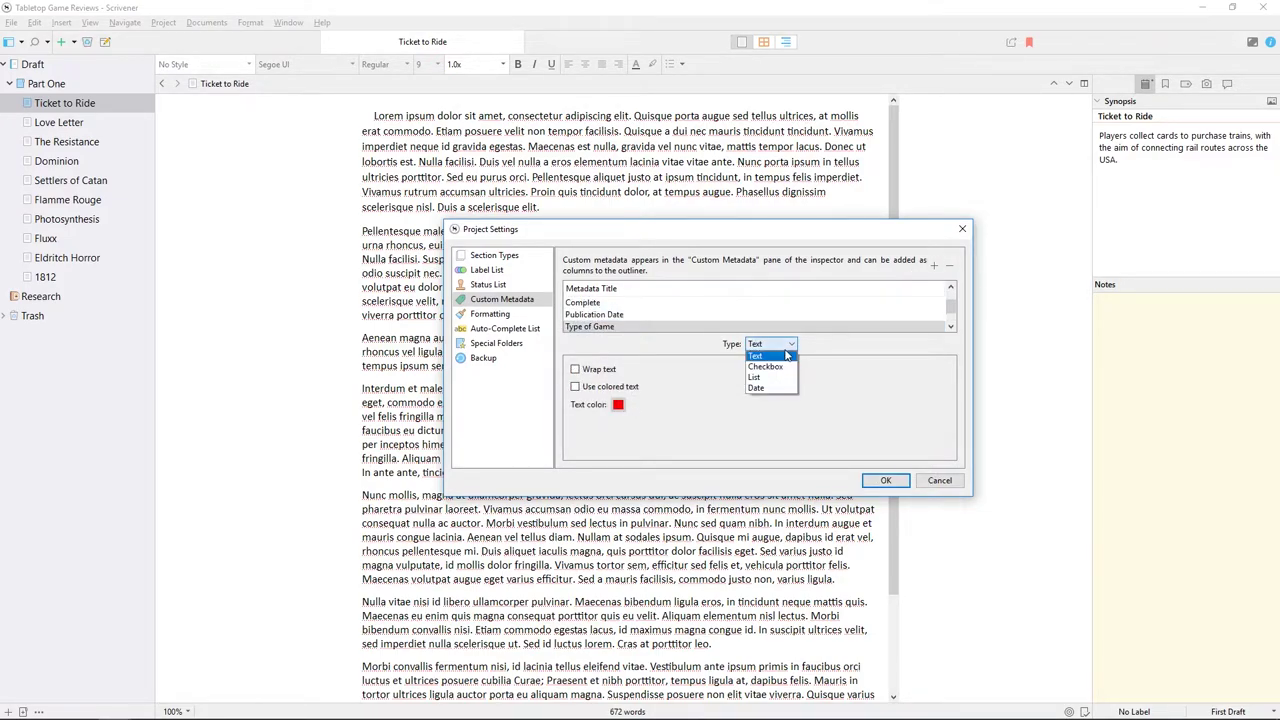
left_click(776, 381)
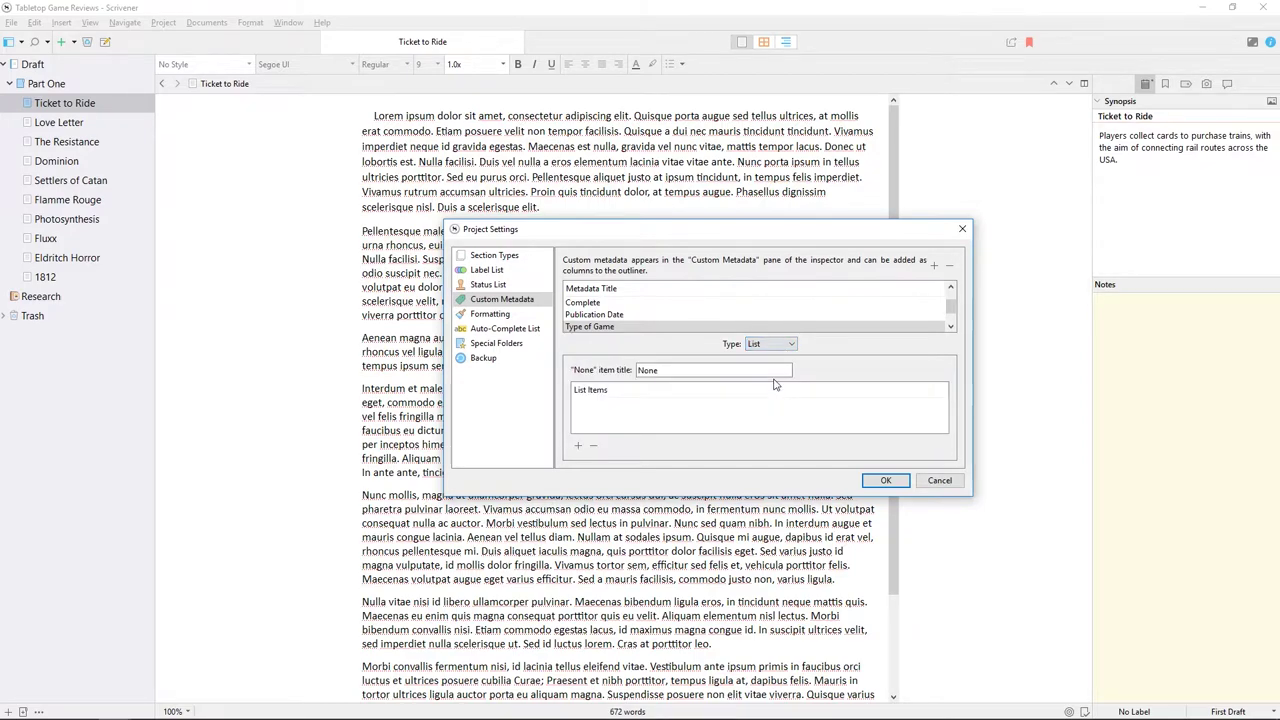
left_click(577, 445)
type("Board Game")
key("Return")
left_click(577, 445)
type("Cards")
key("Return")
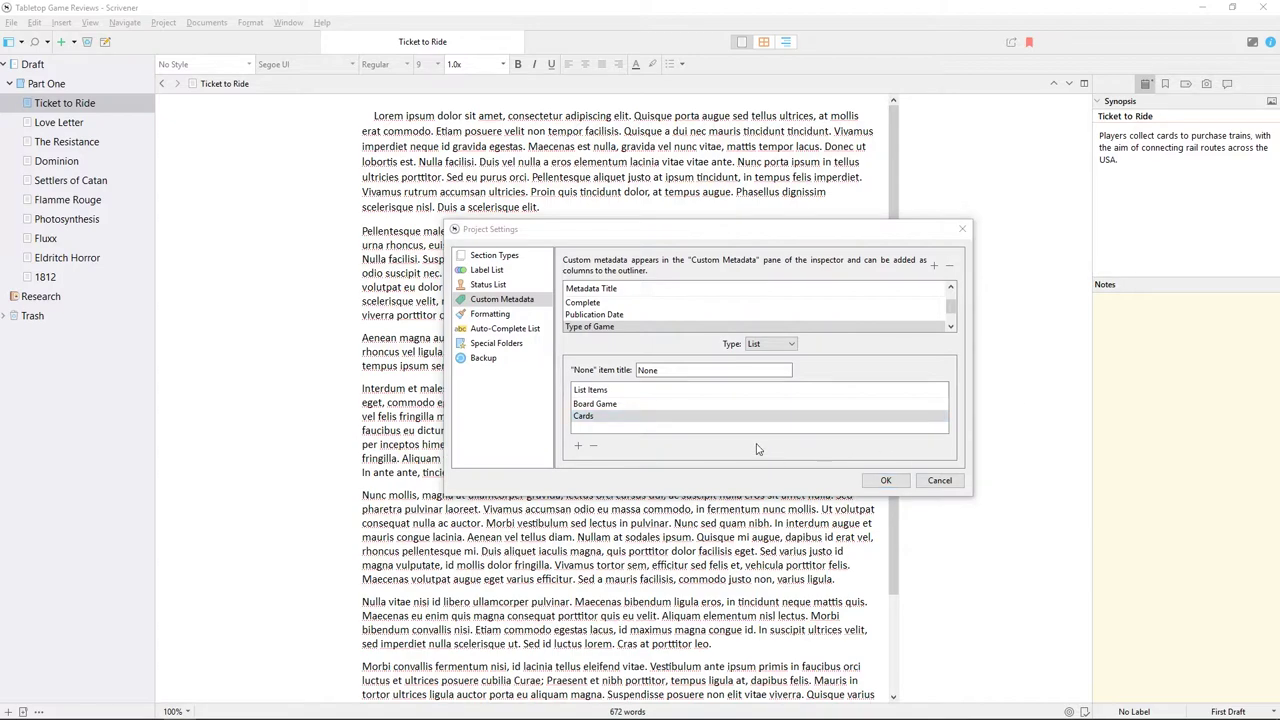
Add a Text field named 'Publisher's name' and close Project Settings with OK
left_click(933, 267)
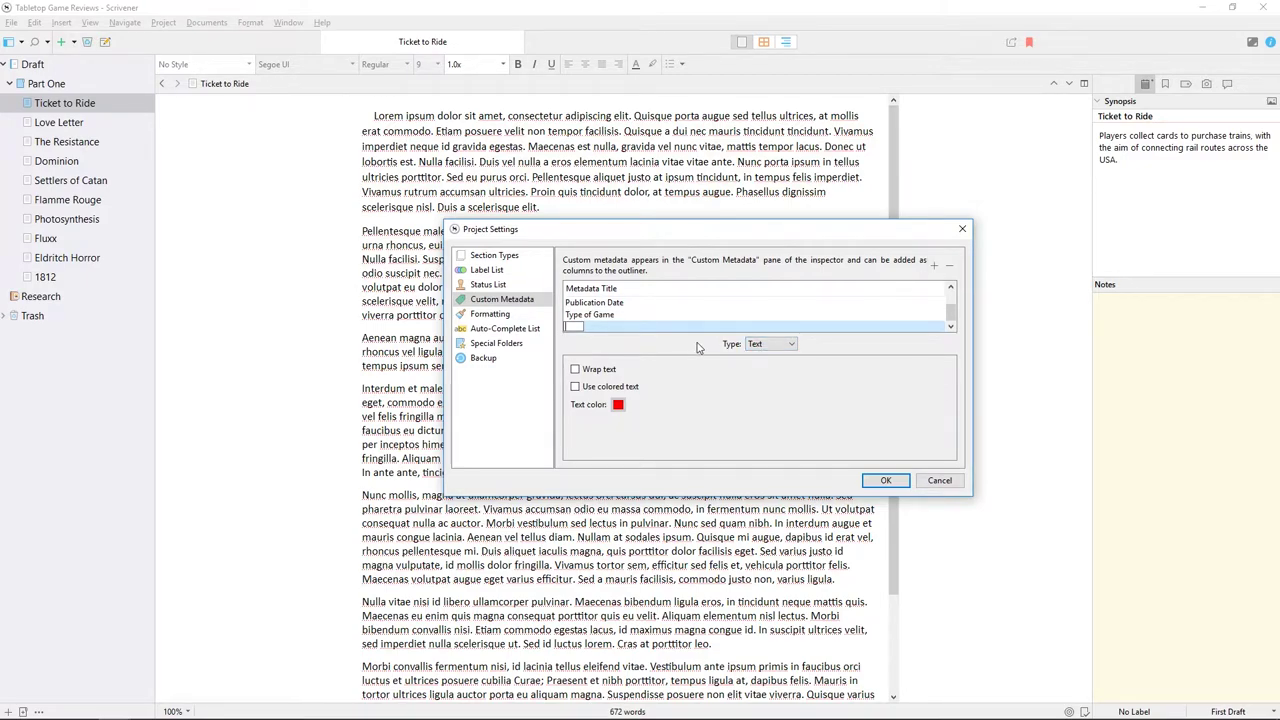
type("Publisher's name")
key("Return")
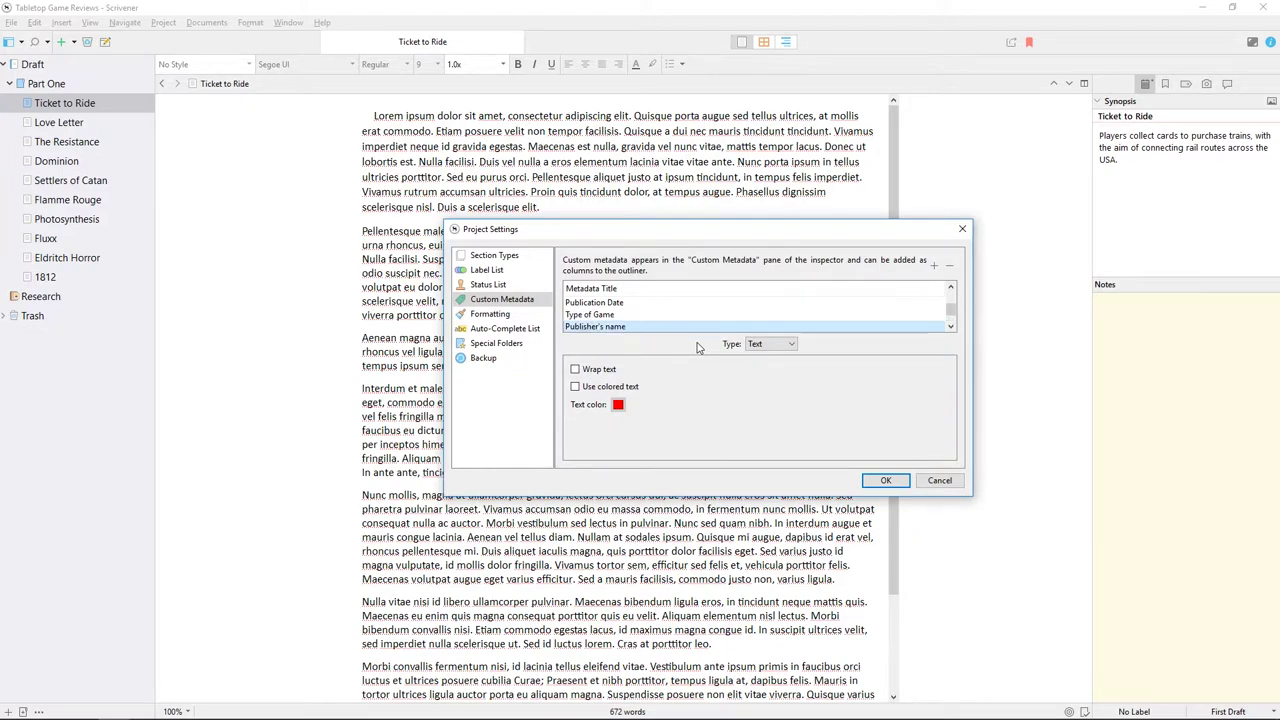
left_click(905, 481)
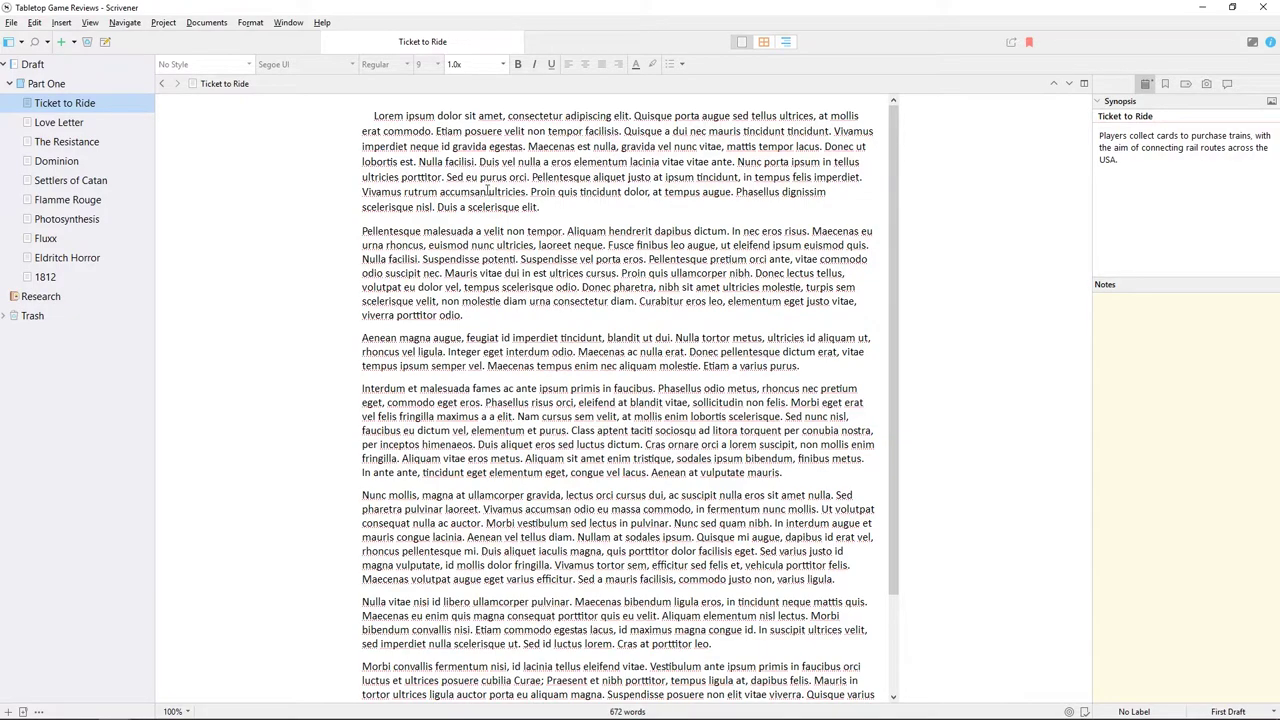
Give Ticket to Ride ****, tick Complete, set Board Game, then show Part One in the outliner
left_click(1187, 84)
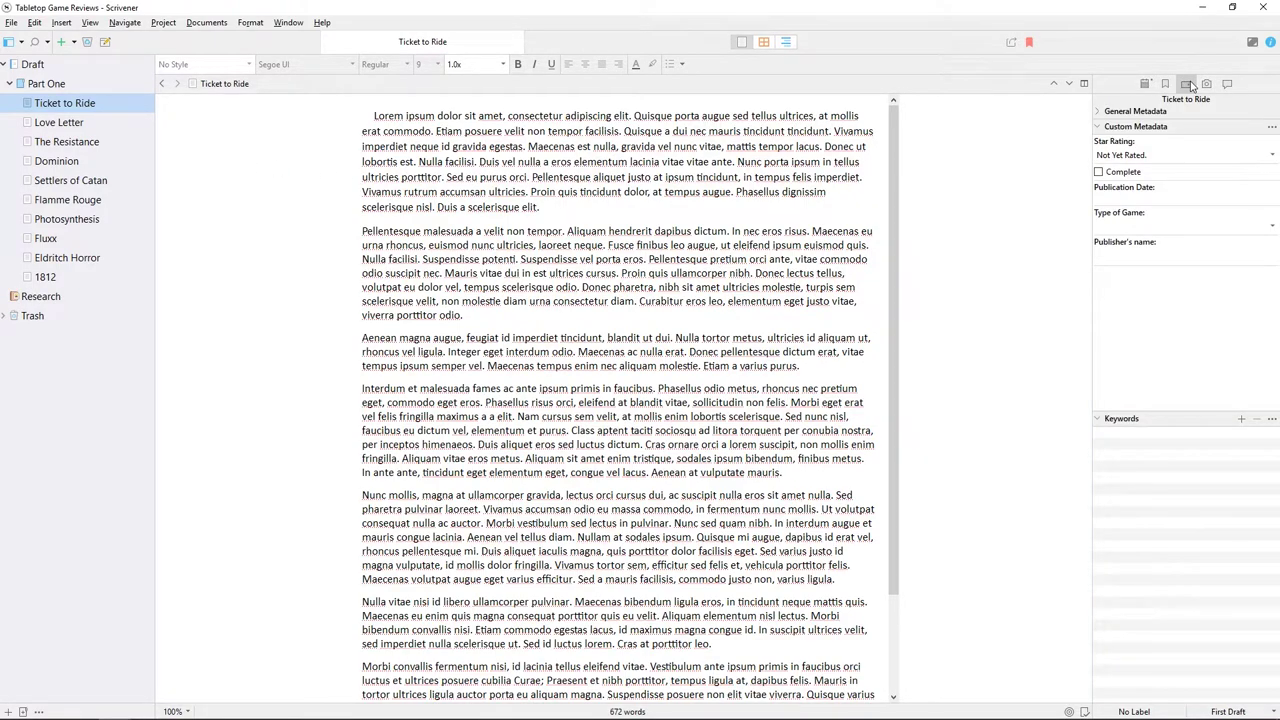
left_click(1256, 156)
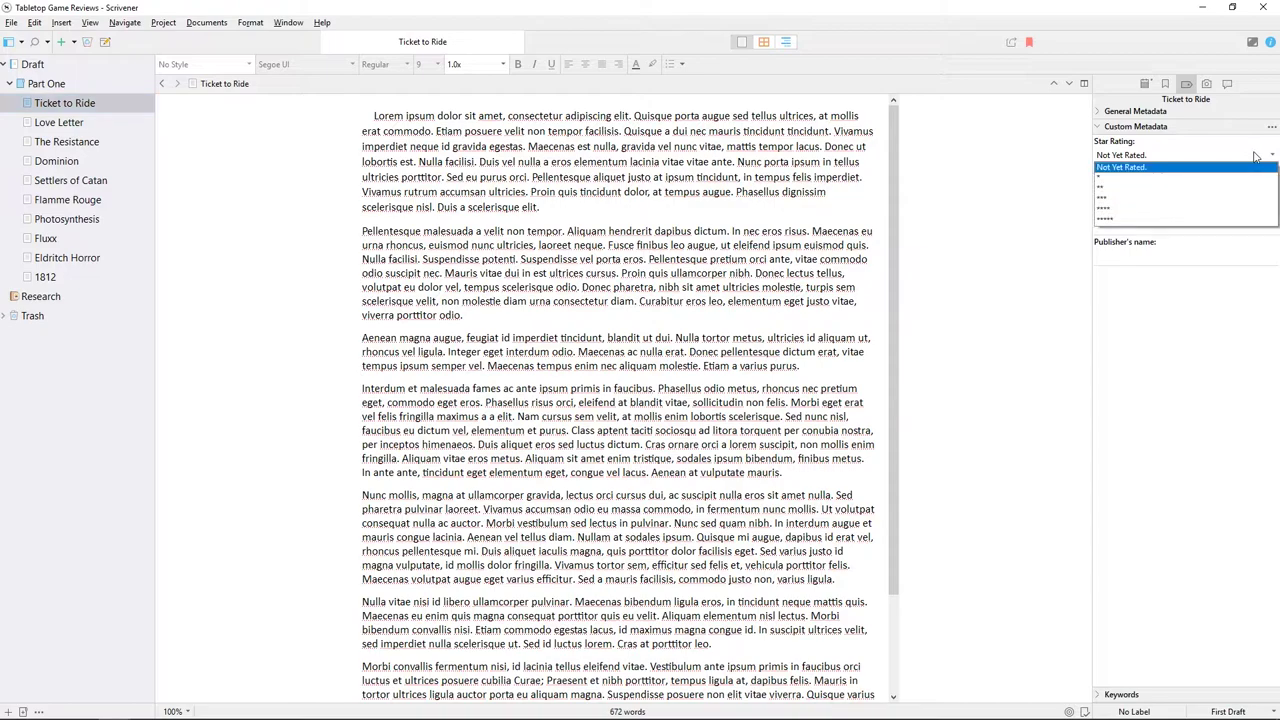
left_click(1232, 213)
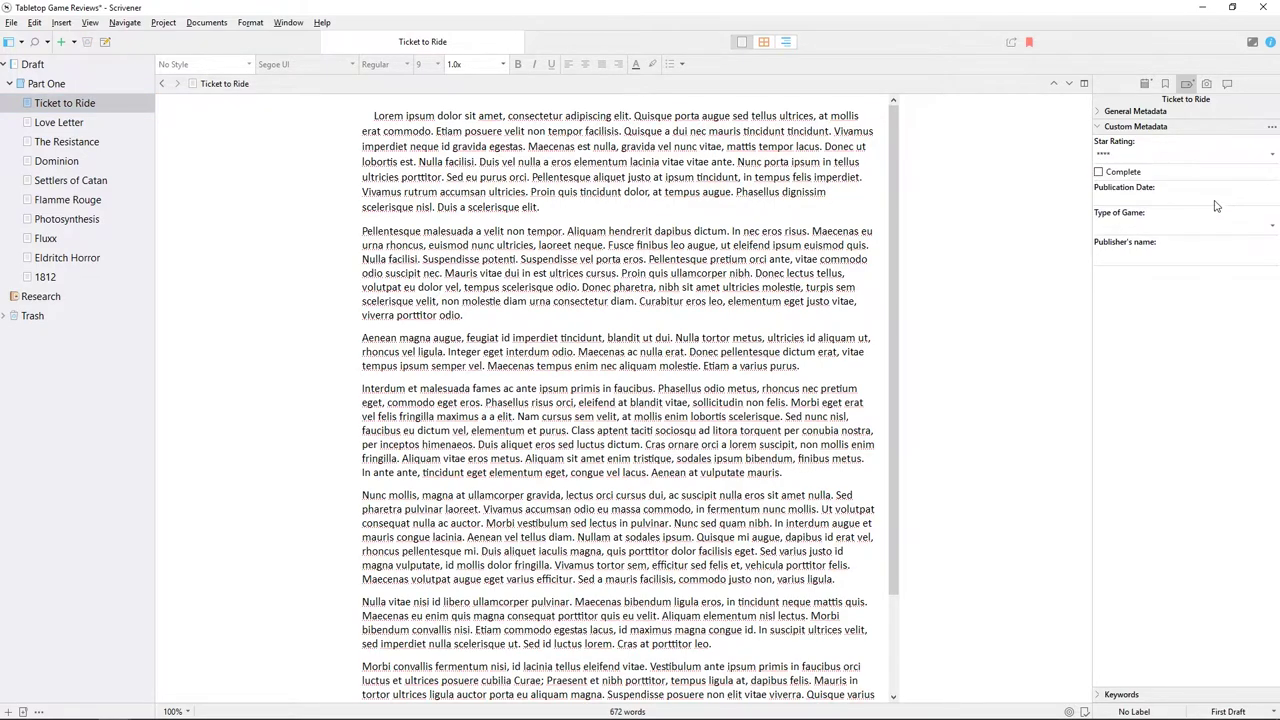
left_click(1099, 173)
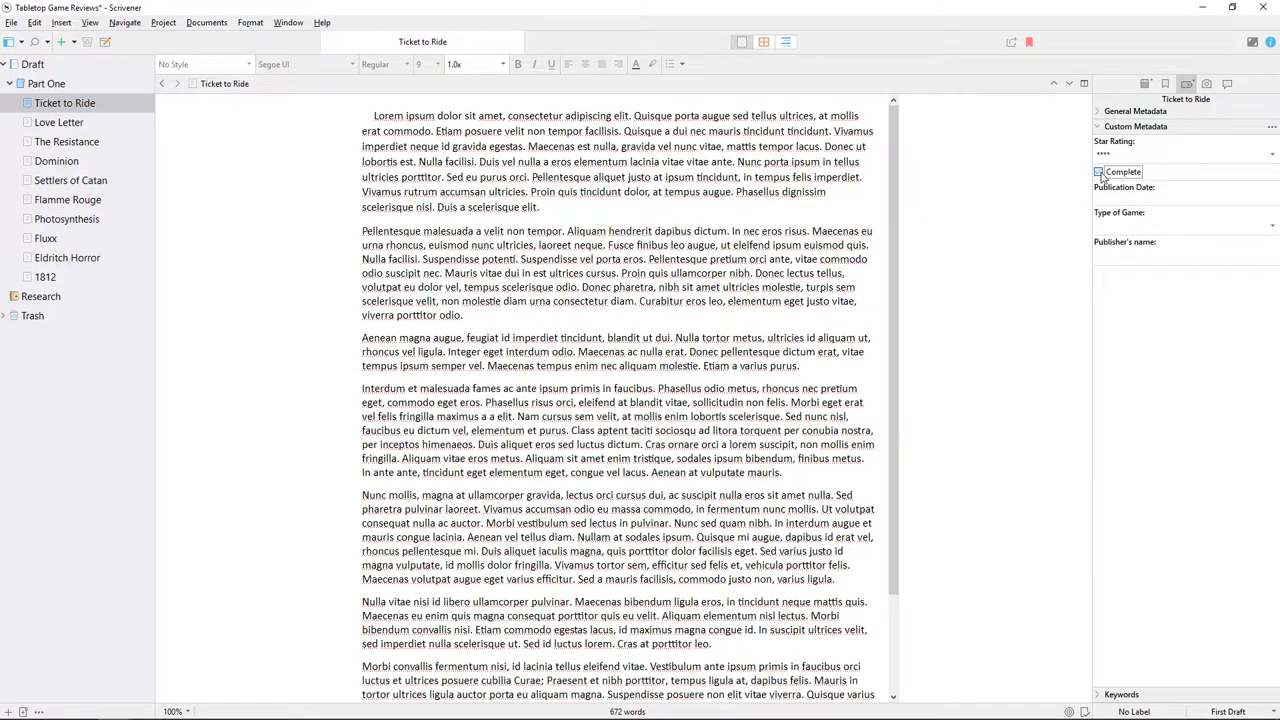
left_click(1146, 226)
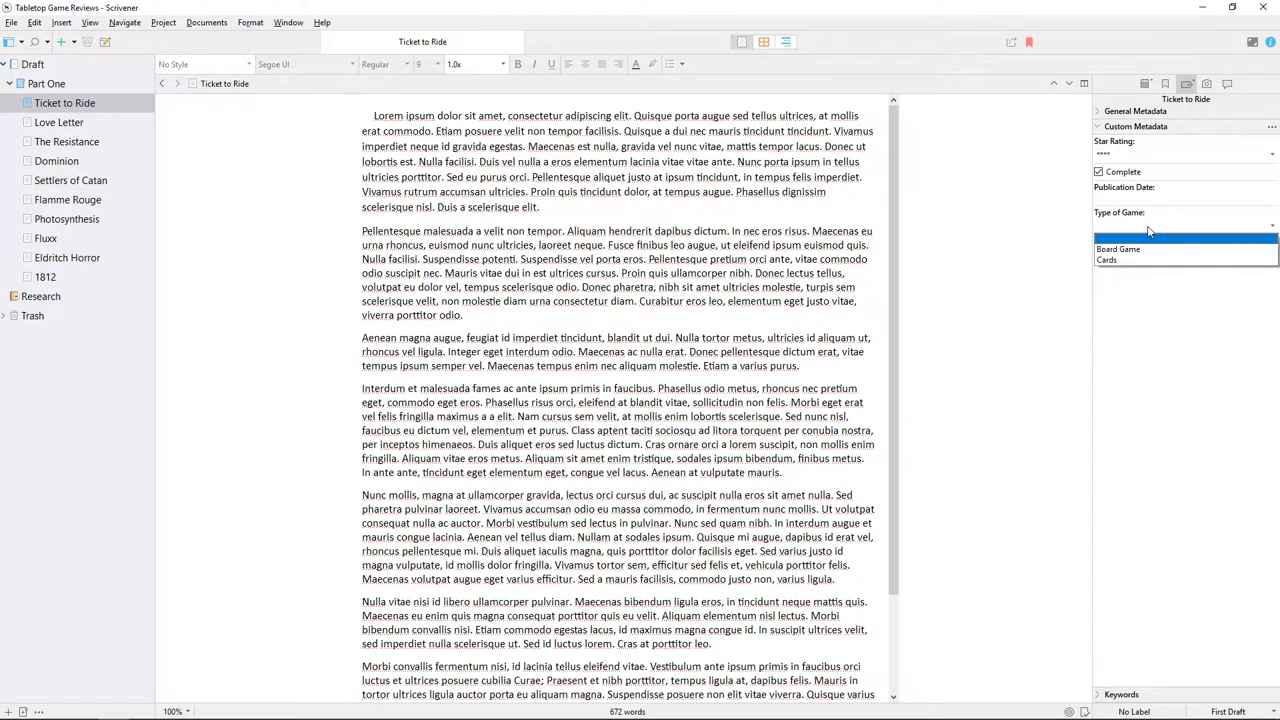
left_click(1161, 253)
left_click(764, 42)
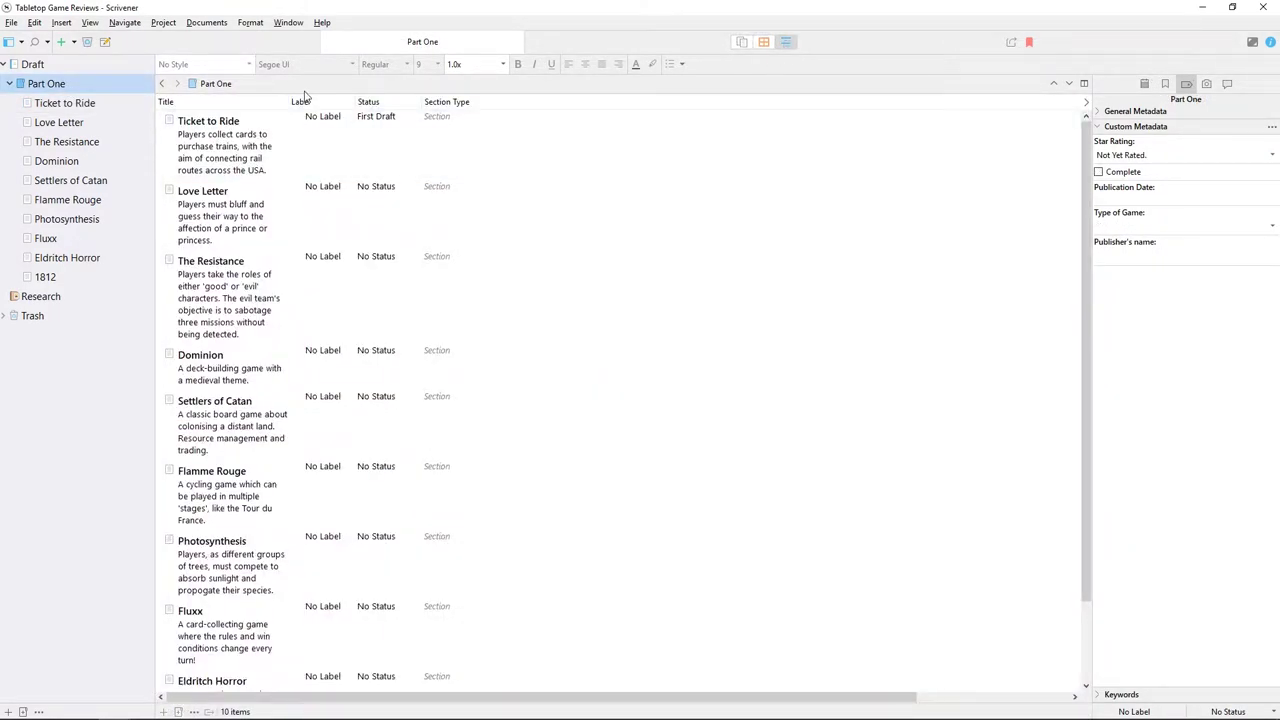
Add Star Rating, Complete, Publication Date, Type of Game and Publisher's name columns to the outliner
left_click(1087, 105)
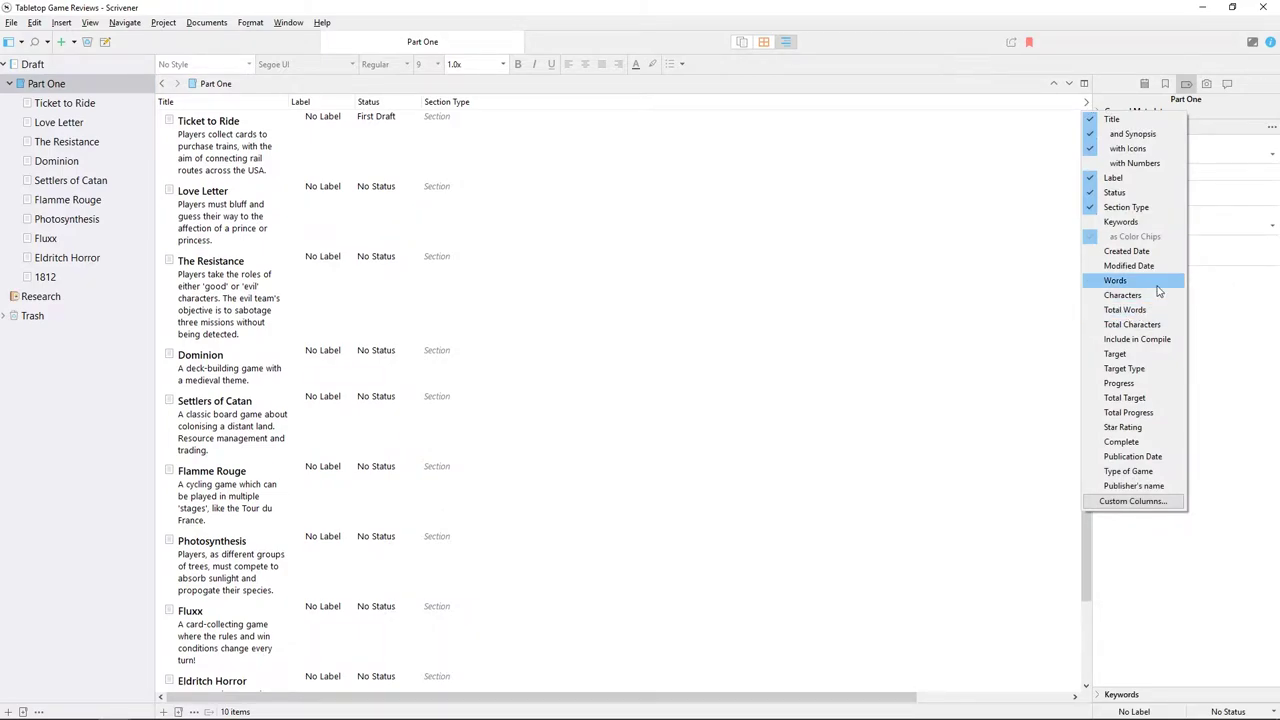
left_click(1124, 427)
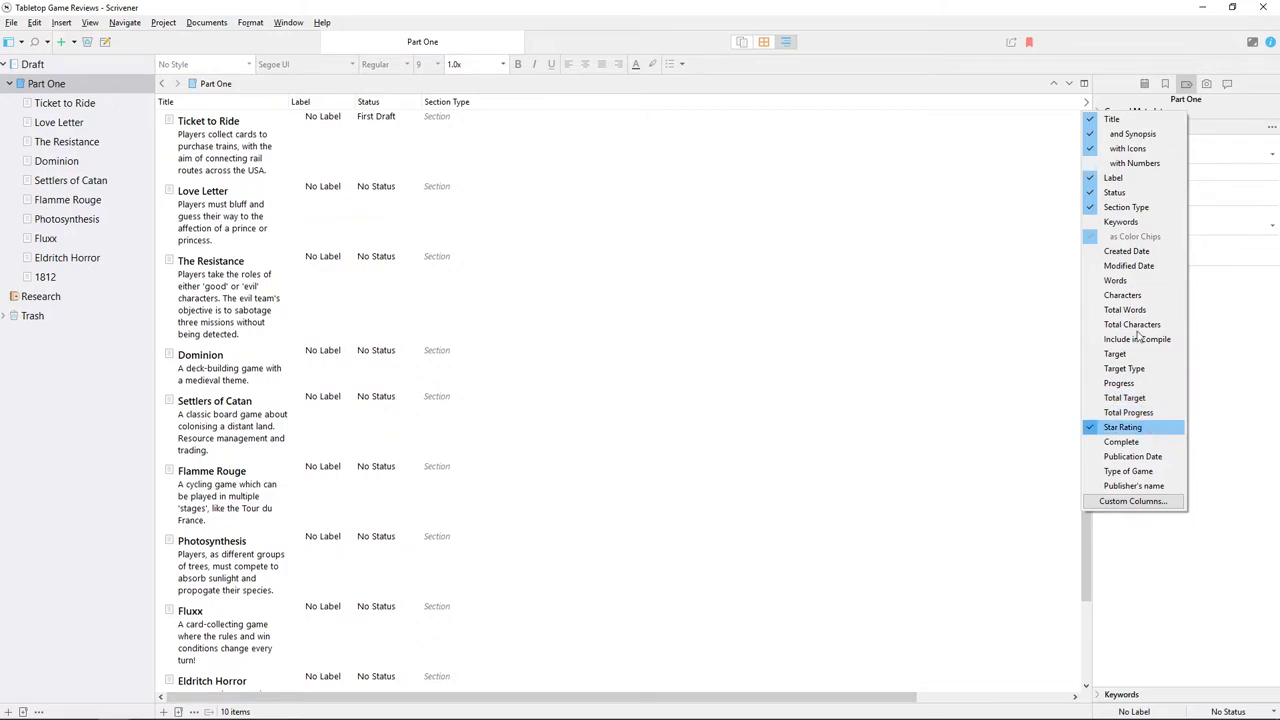
left_click(1137, 443)
left_click(1138, 459)
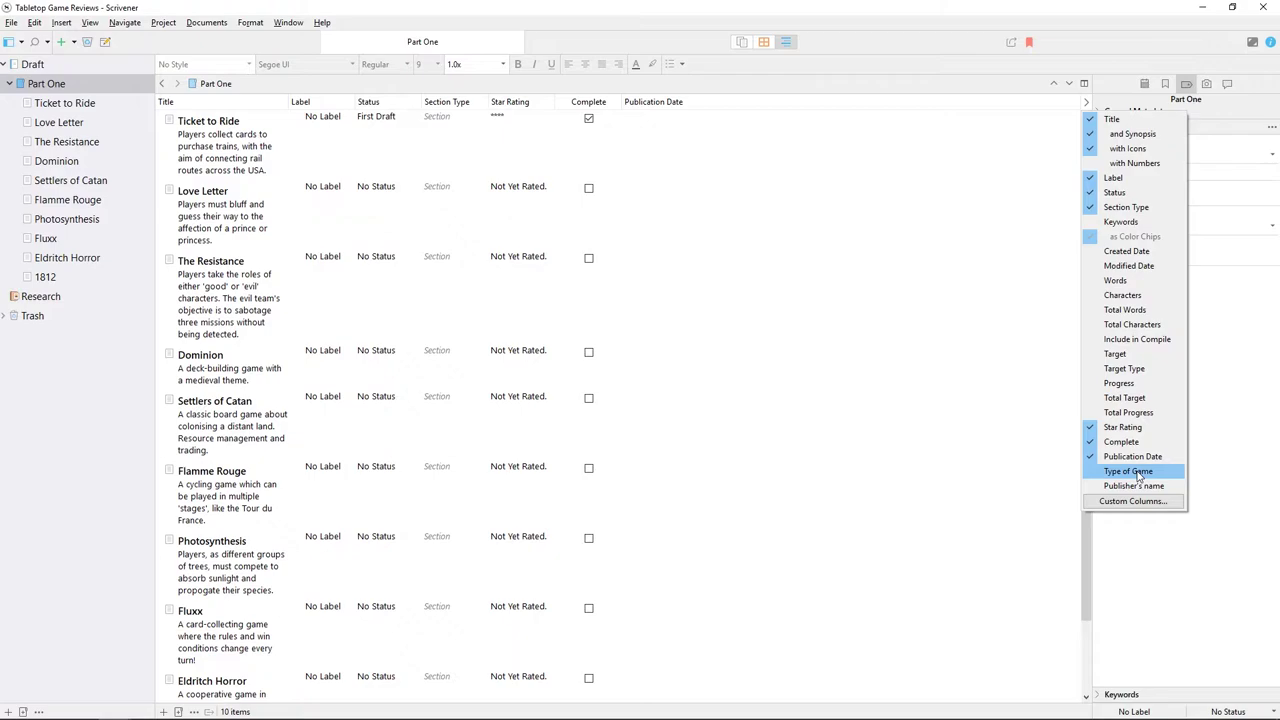
left_click(1138, 472)
left_click(1137, 487)
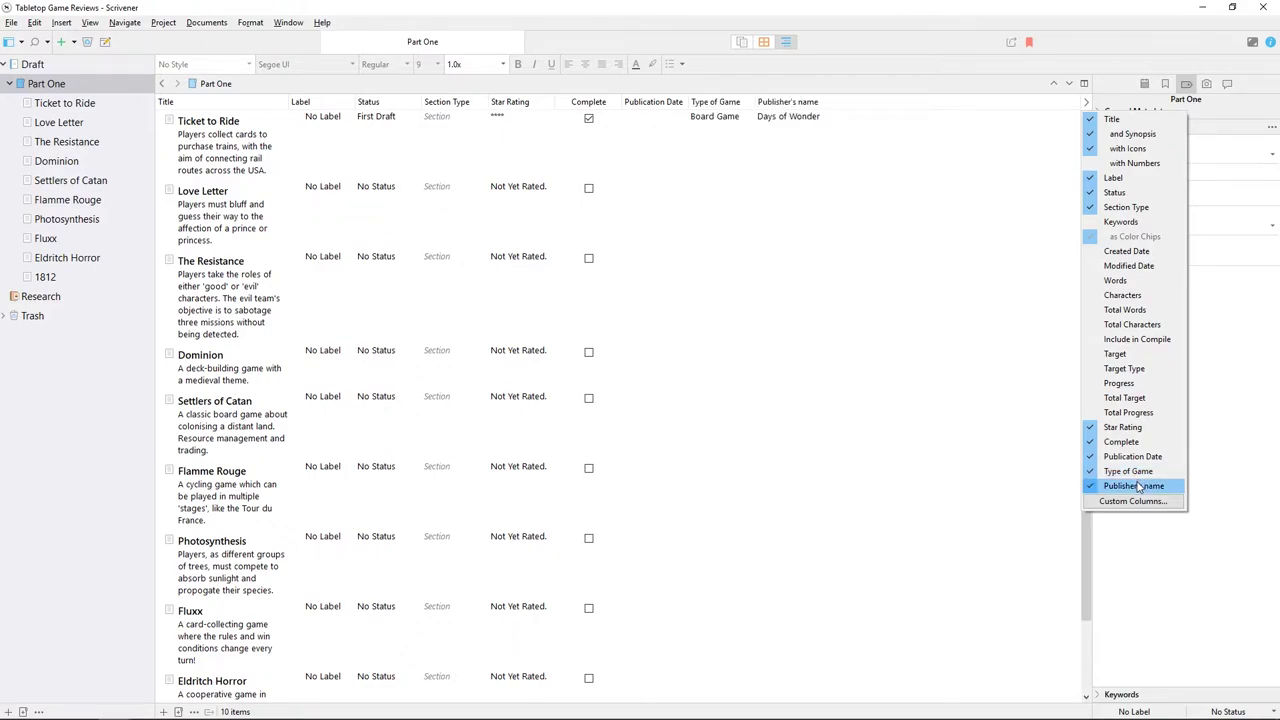
left_click(958, 158)
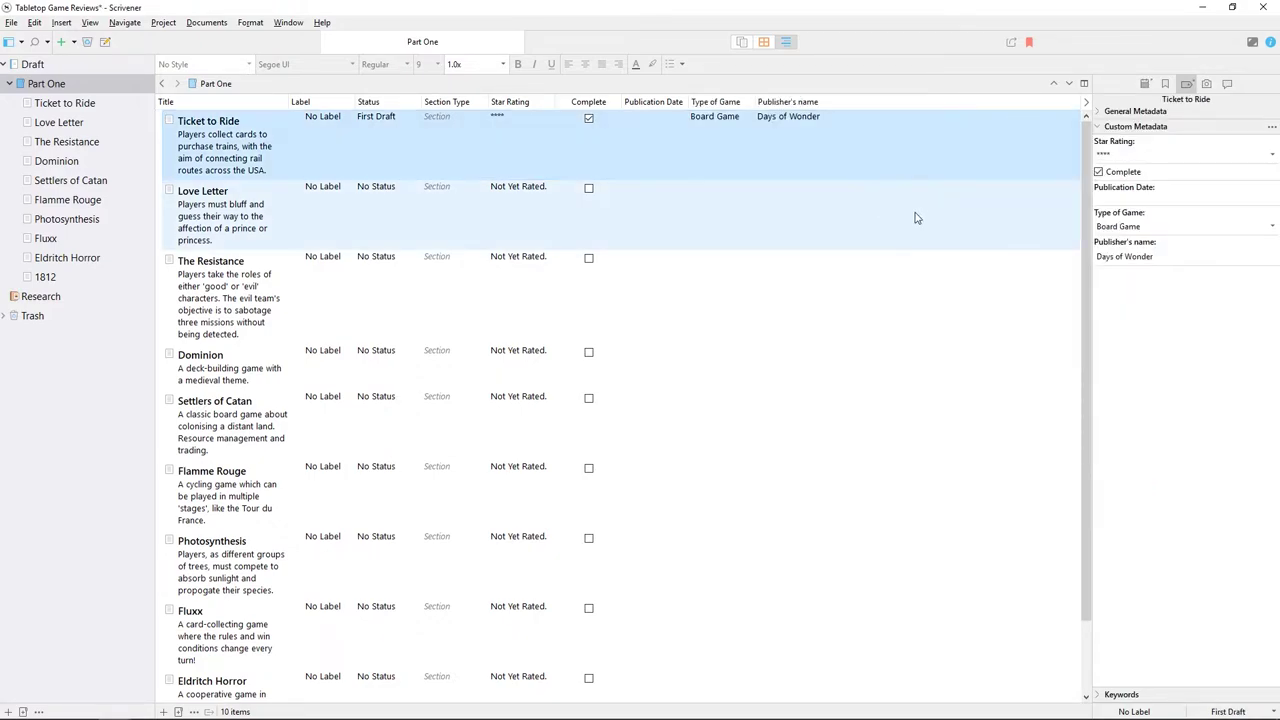
Set ratings in the outline: Love Letter ****, The Resistance ***, Dominion and Settlers of Catan *****
left_click(518, 200)
left_click(551, 271)
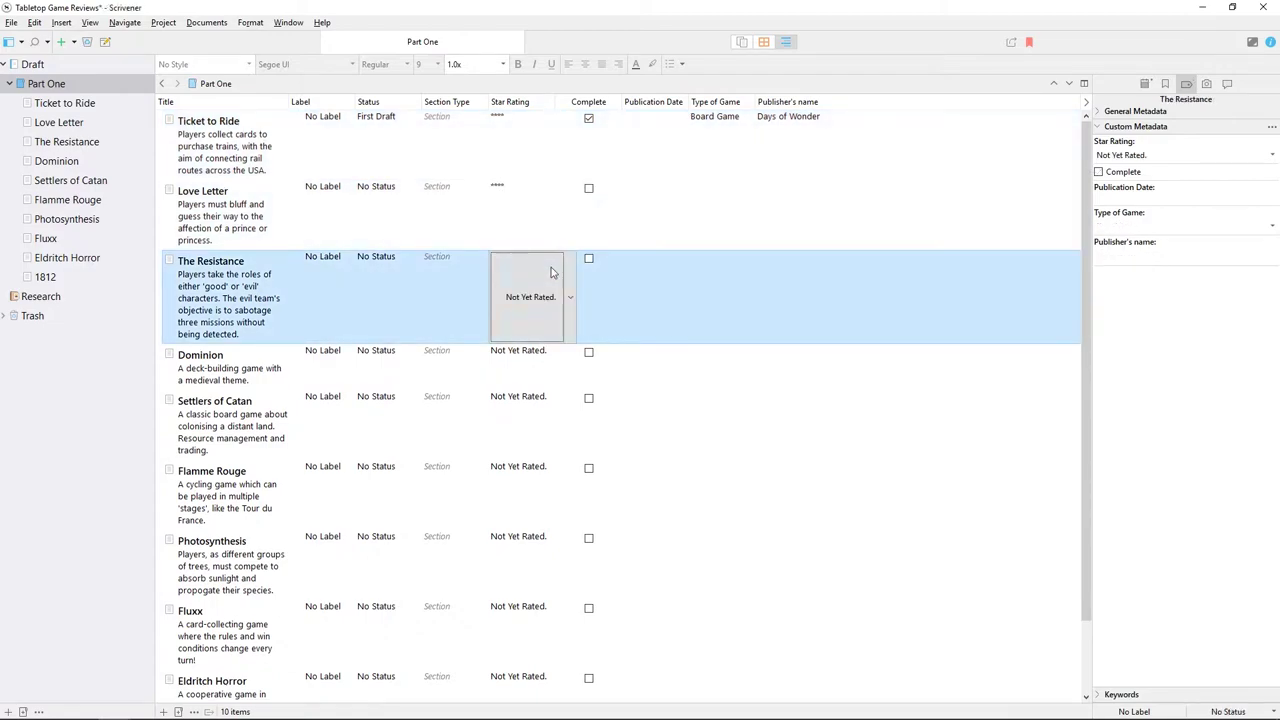
left_click(557, 327)
left_click(550, 380)
left_click(567, 362)
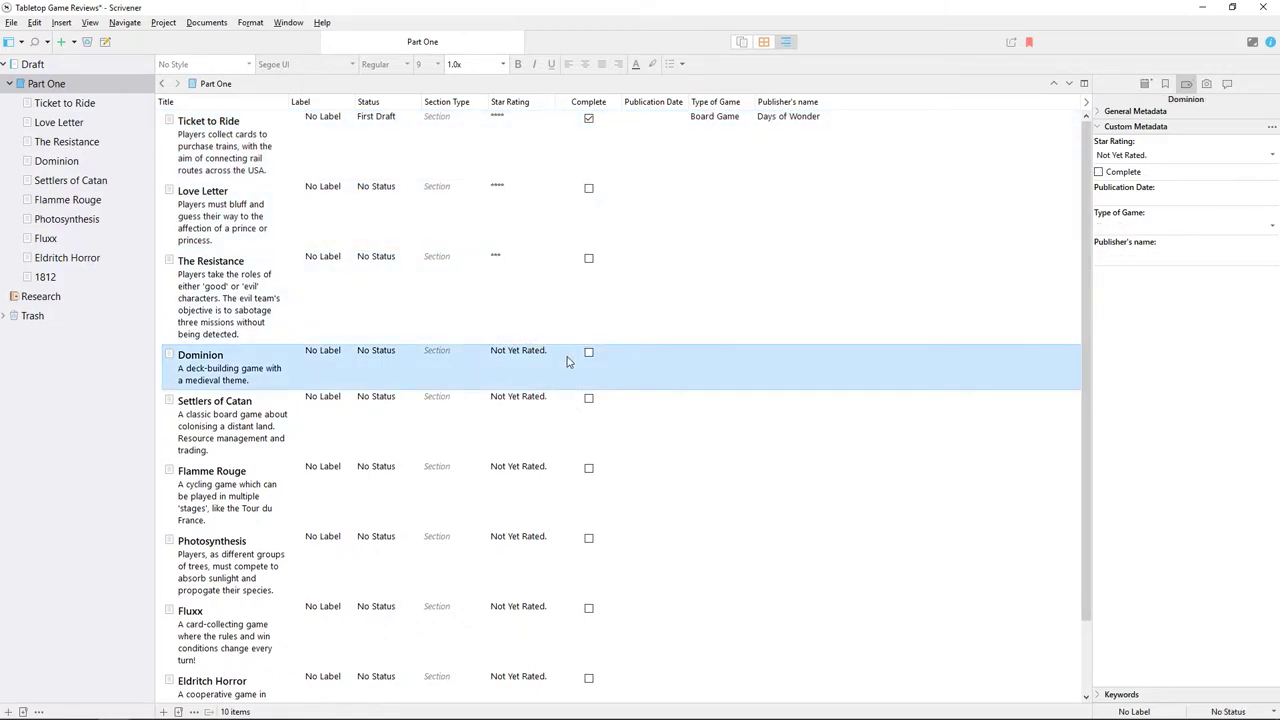
left_click(542, 358)
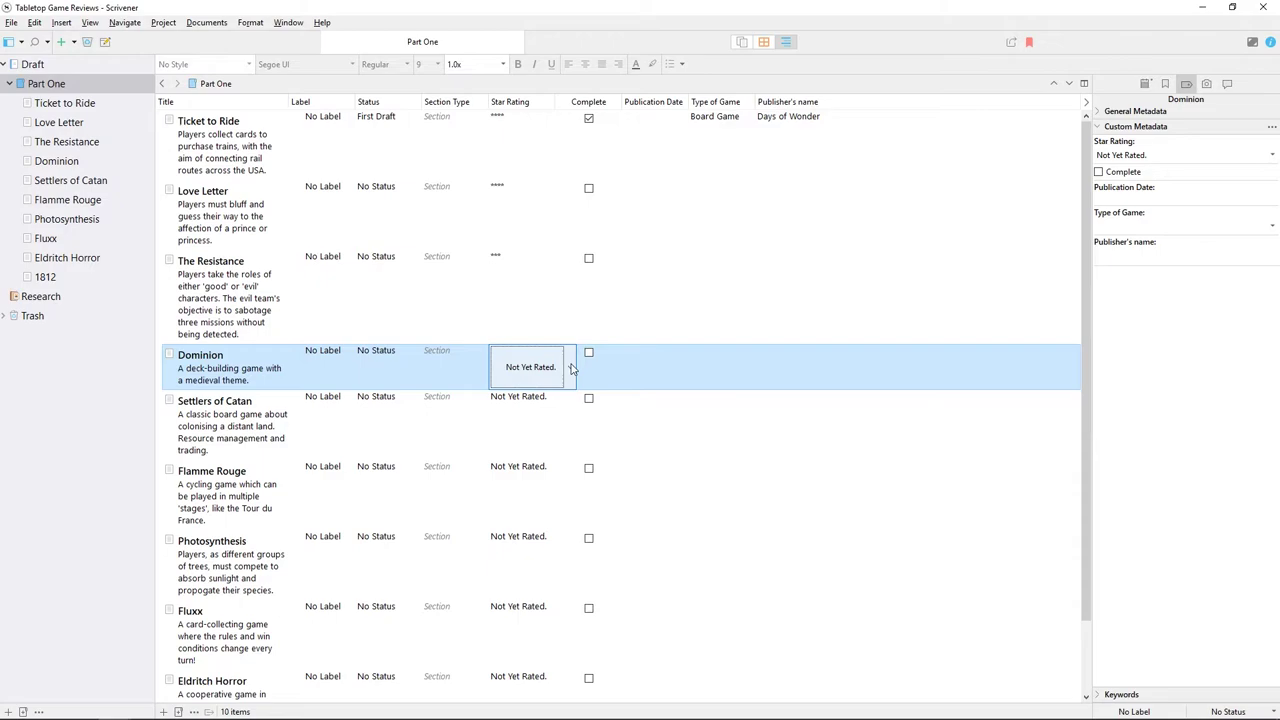
left_click(570, 367)
left_click(558, 446)
left_click(568, 430)
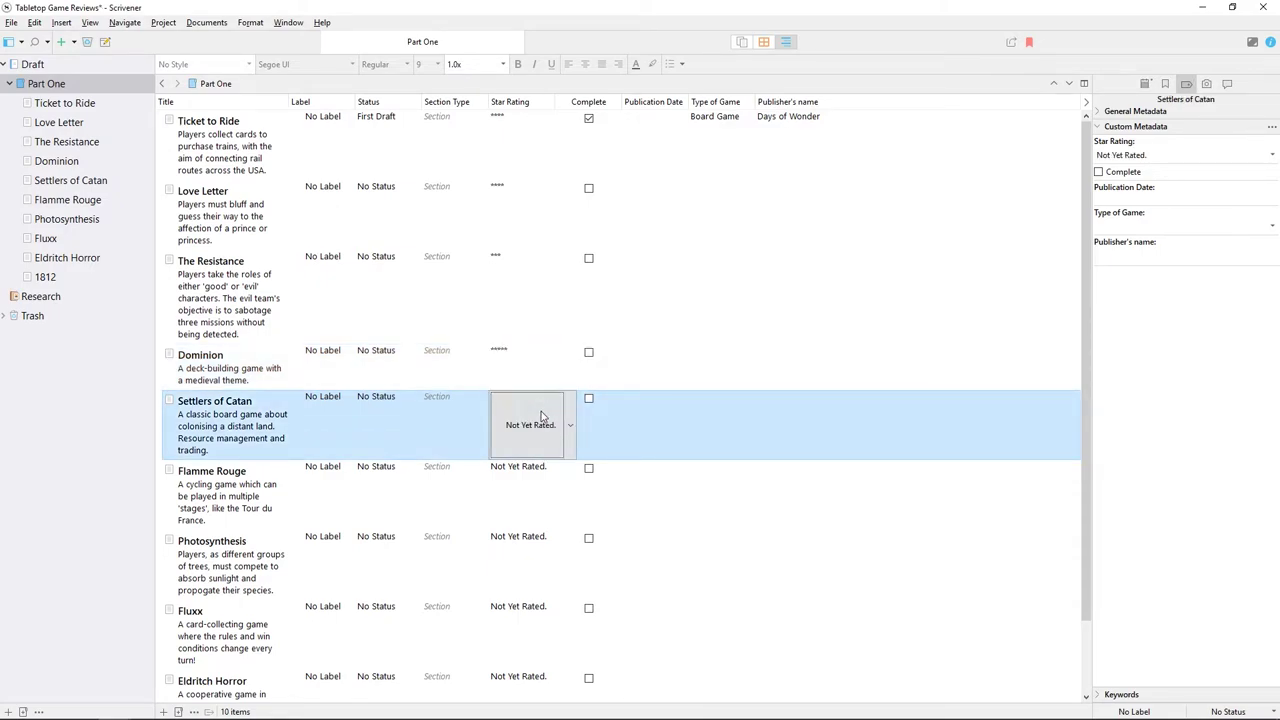
left_click(570, 430)
left_click(550, 524)
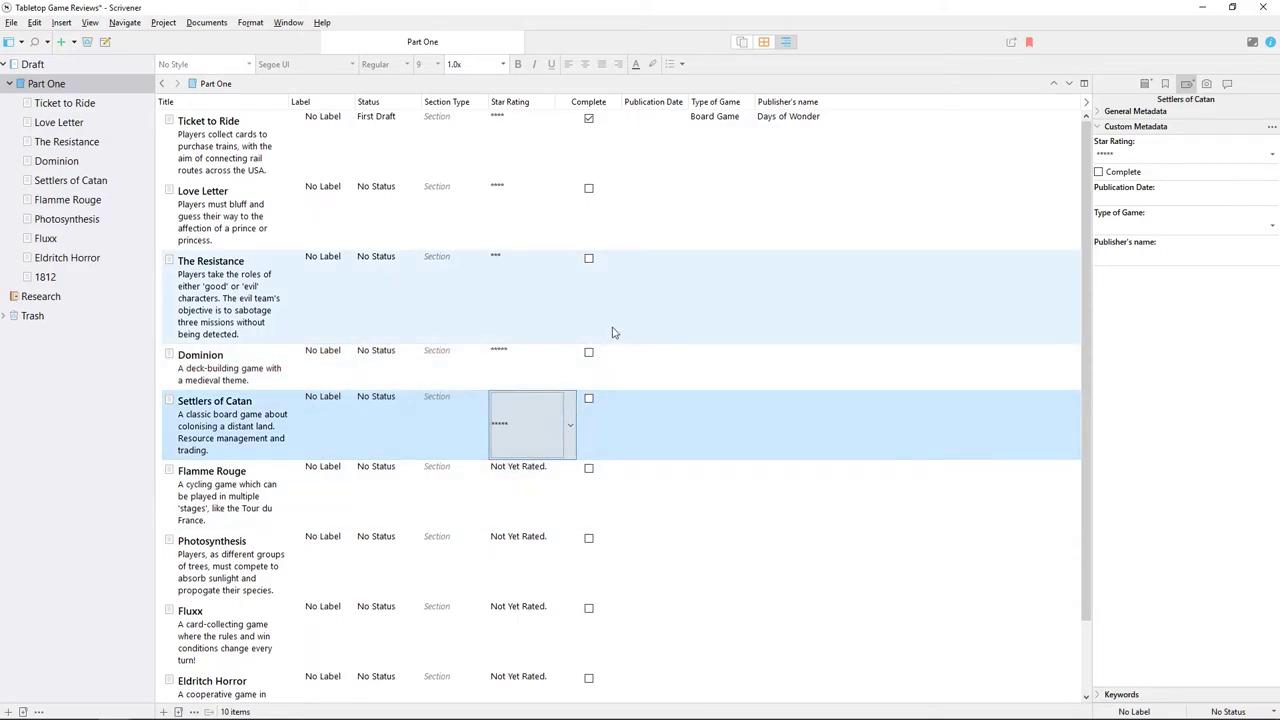